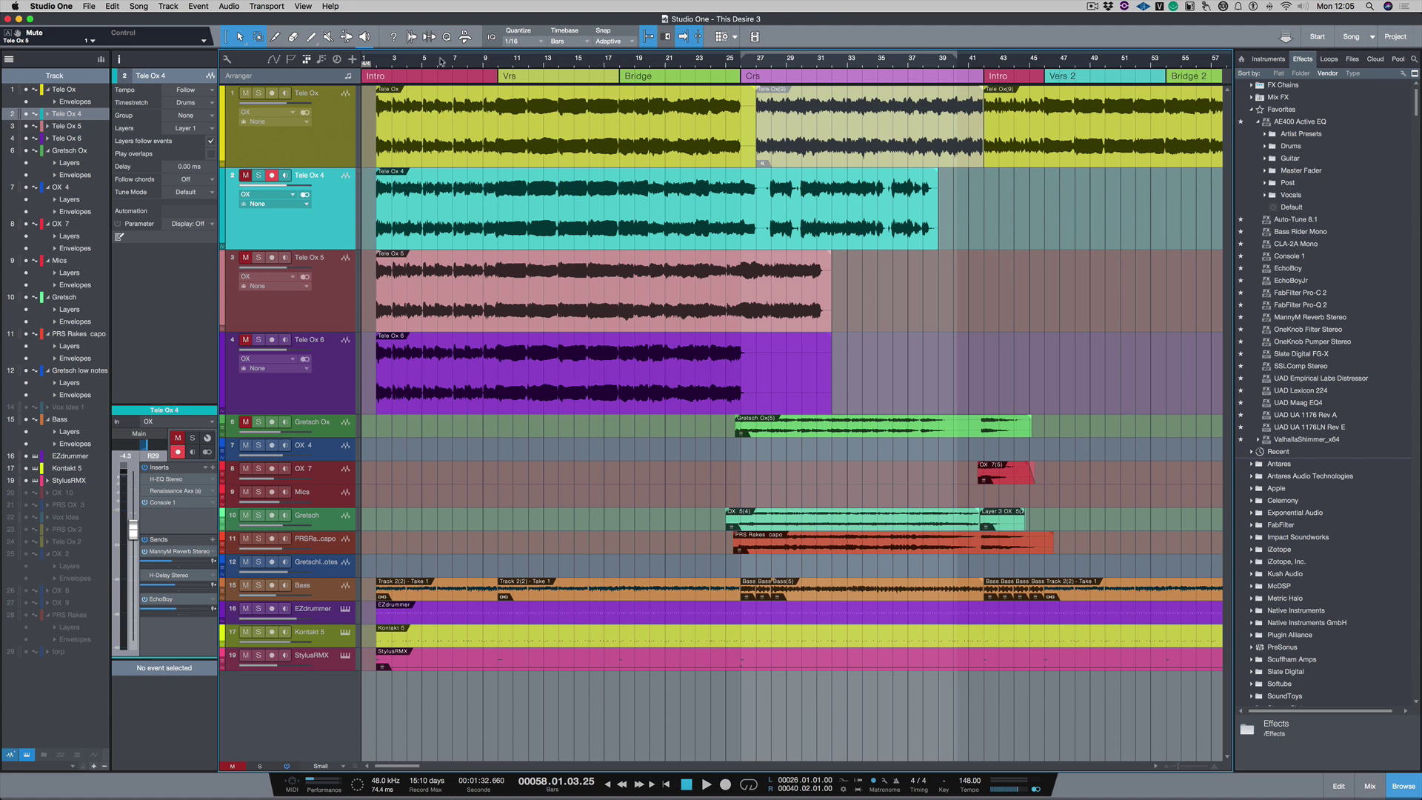
Play the song from the start to hear the current guitar takes, then stop.
{"action": "left_click", "coordinate": [374, 63]}
{"action": "key", "text": "space"}
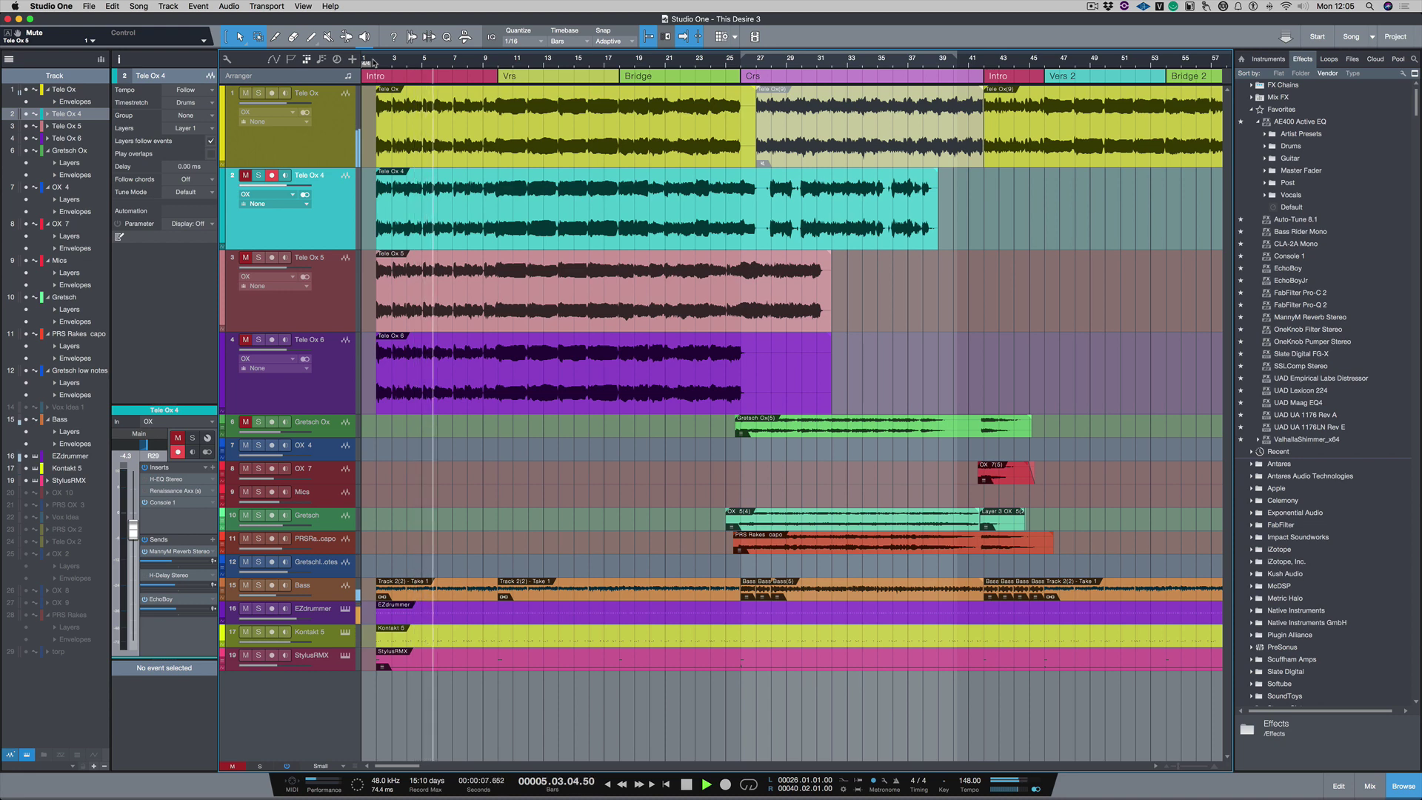
{"action": "key", "text": "space"}
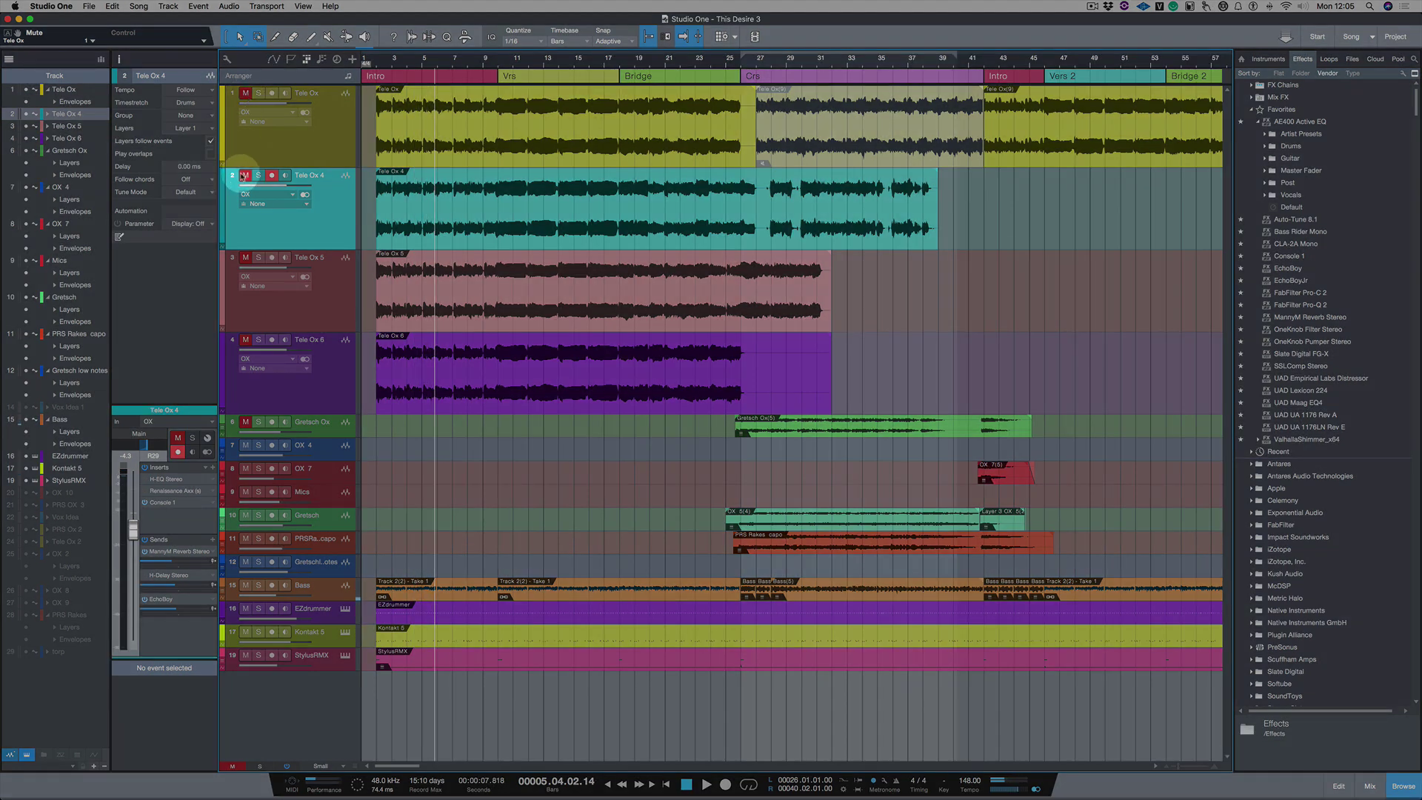
Audition the takes during playback, leaving Tele Ox 5 unmuted and Tele Ox 4 muted.
{"action": "left_click", "coordinate": [245, 176]}
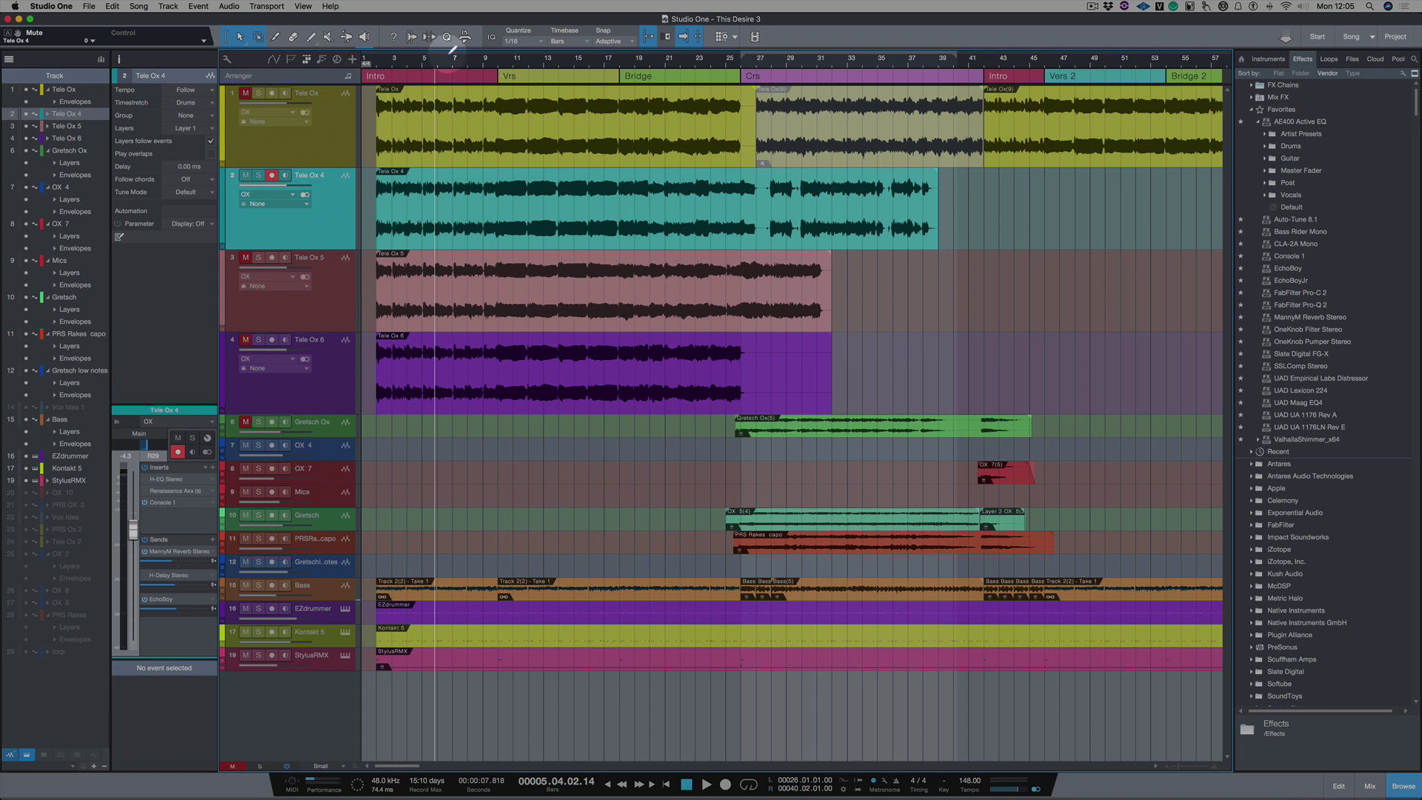
{"action": "key", "text": "space"}
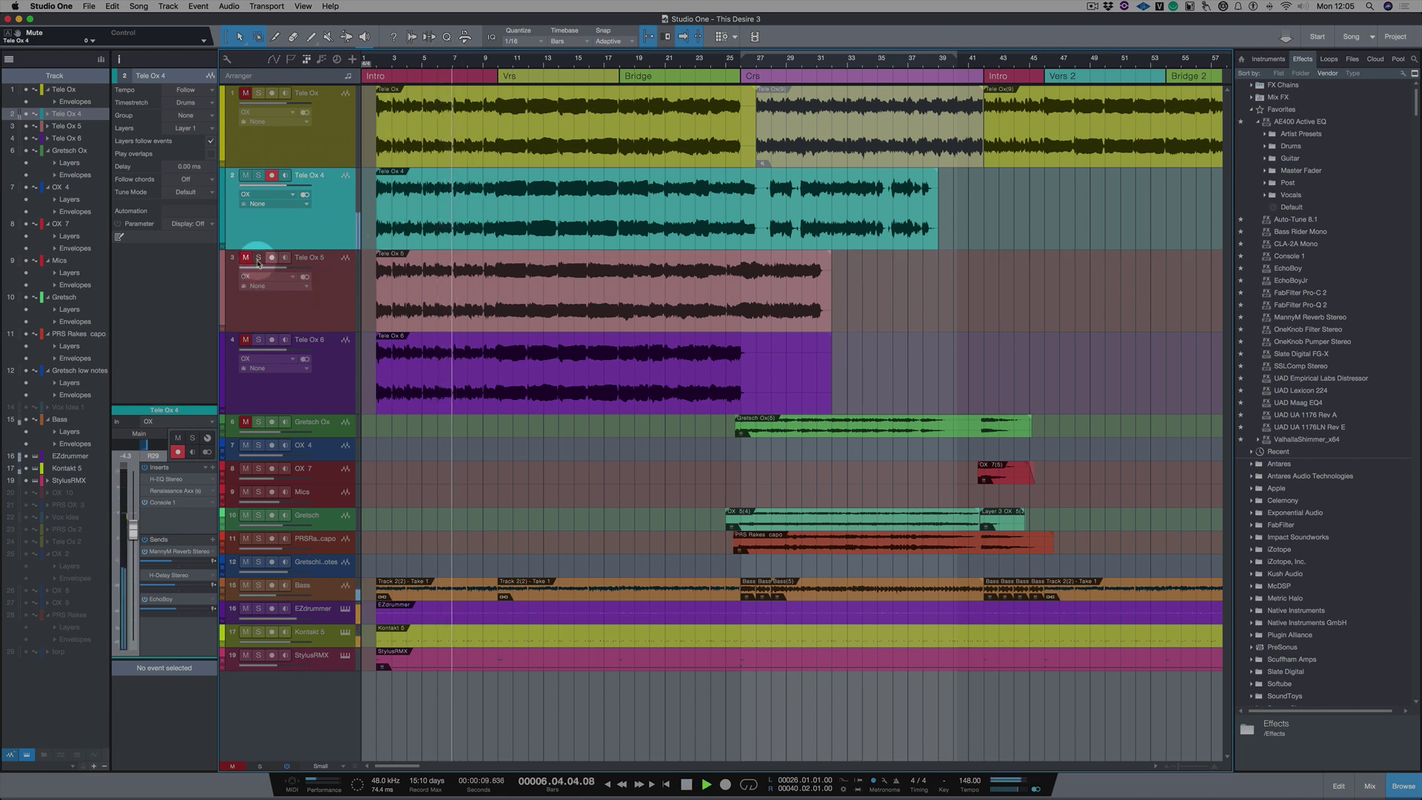
{"action": "left_click", "coordinate": [245, 256]}
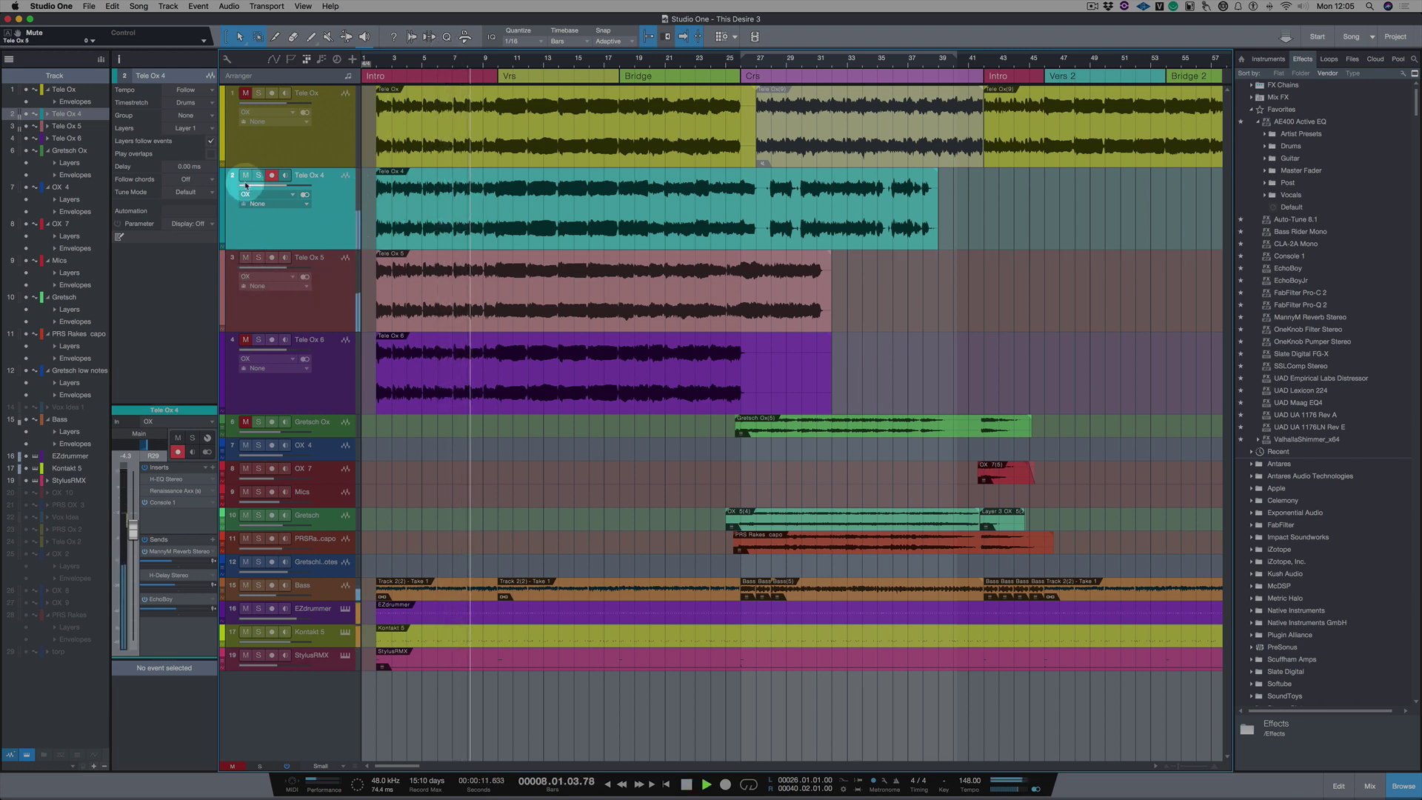
{"action": "left_click", "coordinate": [244, 176]}
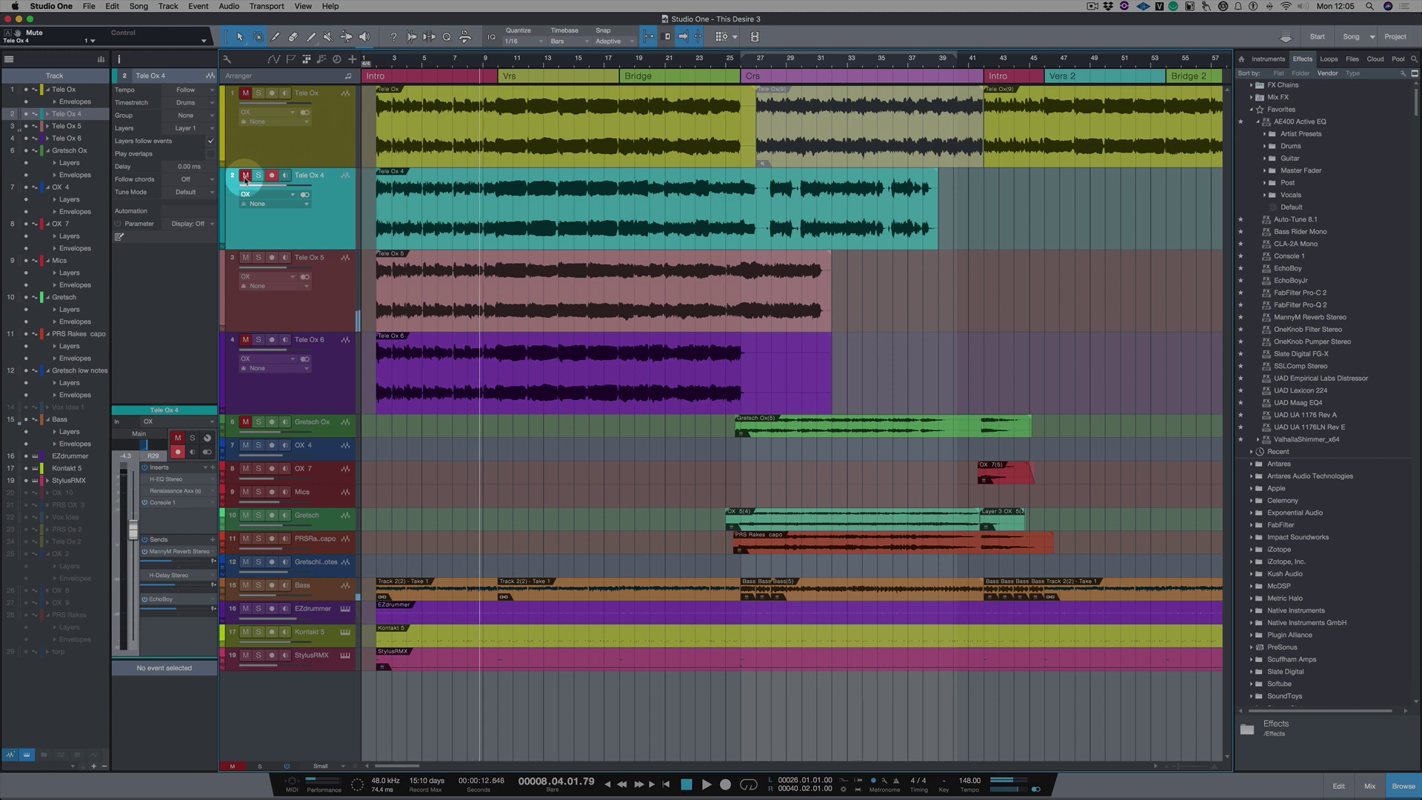
{"action": "left_click", "coordinate": [338, 245]}
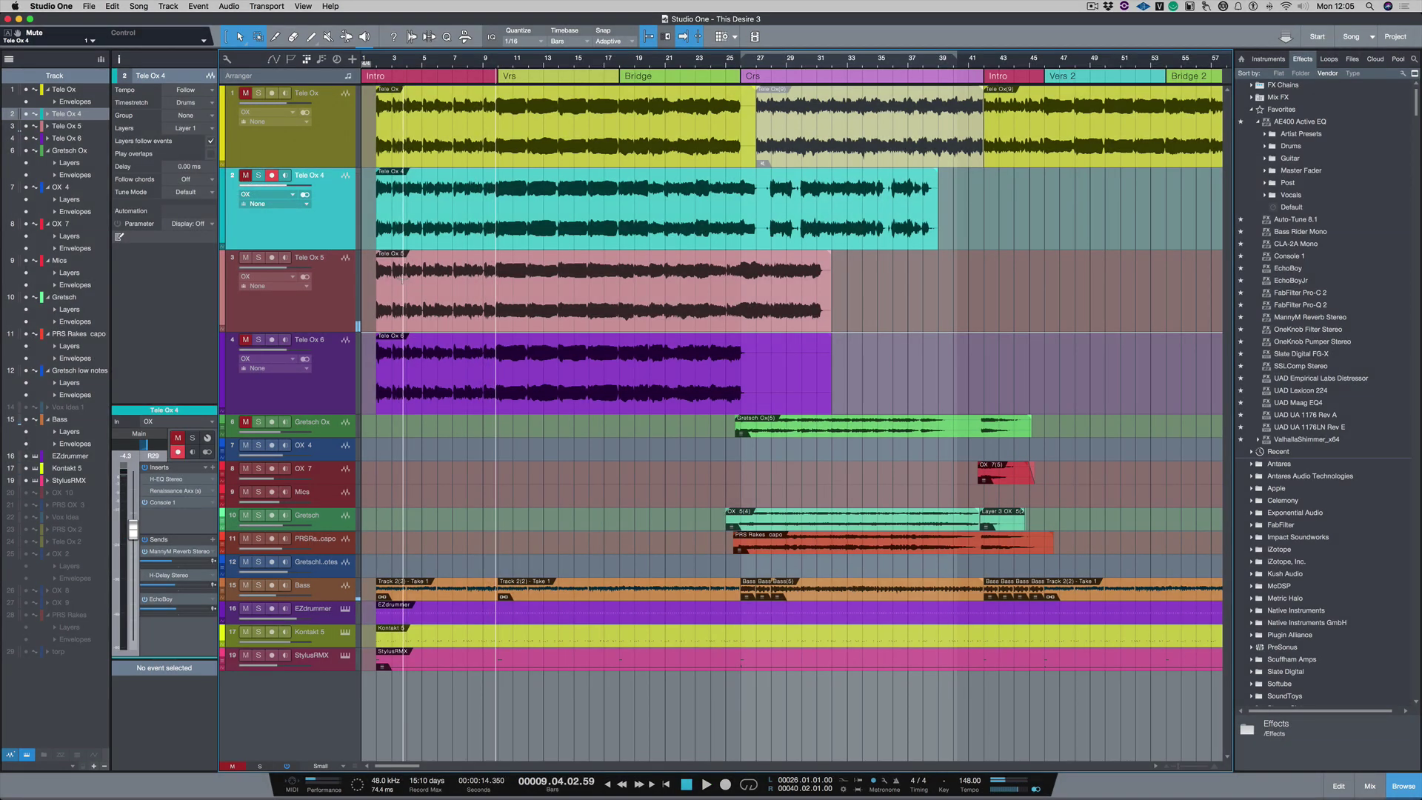
Expand the Tele Ox track's layers and move Layer 1's take into the main lane.
{"action": "left_click", "coordinate": [327, 155]}
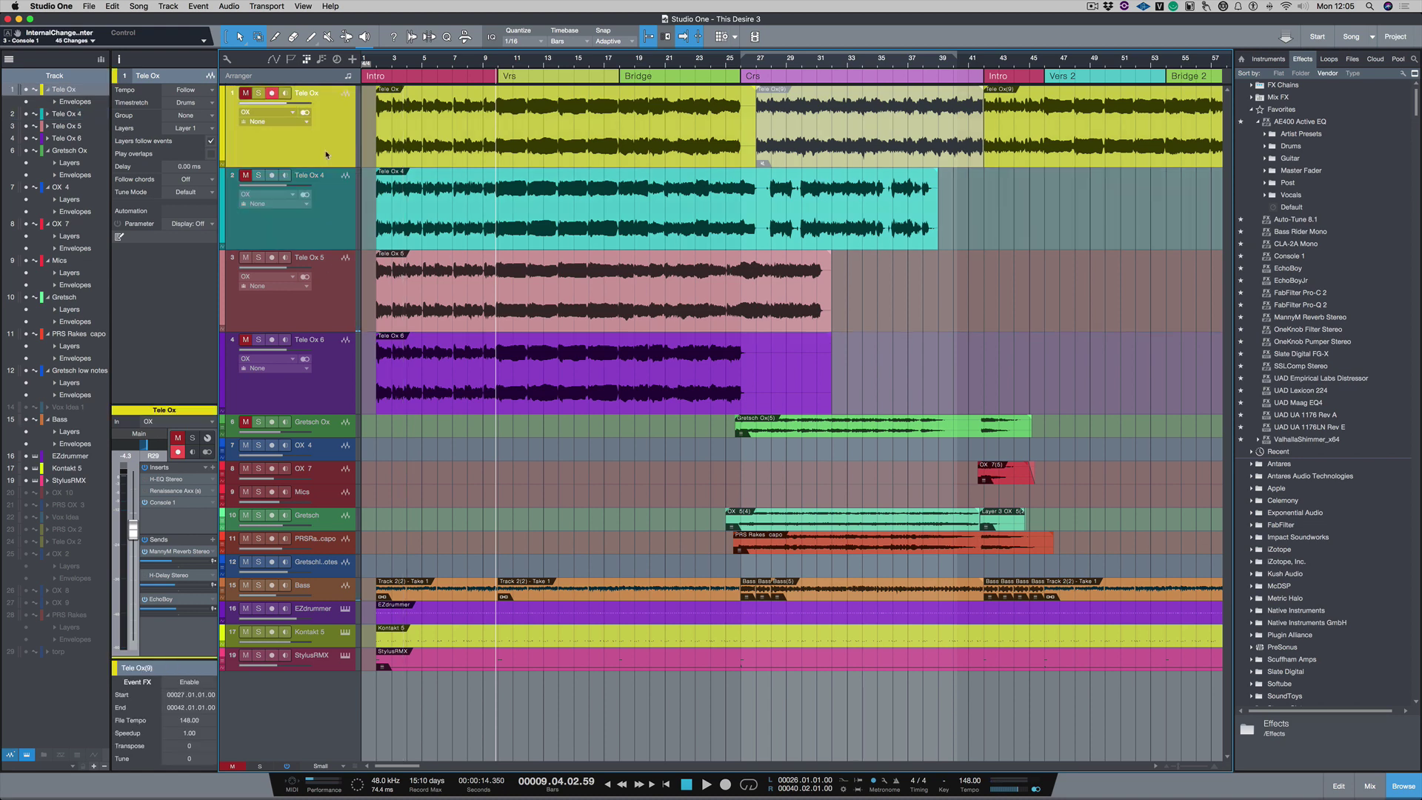
{"action": "right_click", "coordinate": [327, 155]}
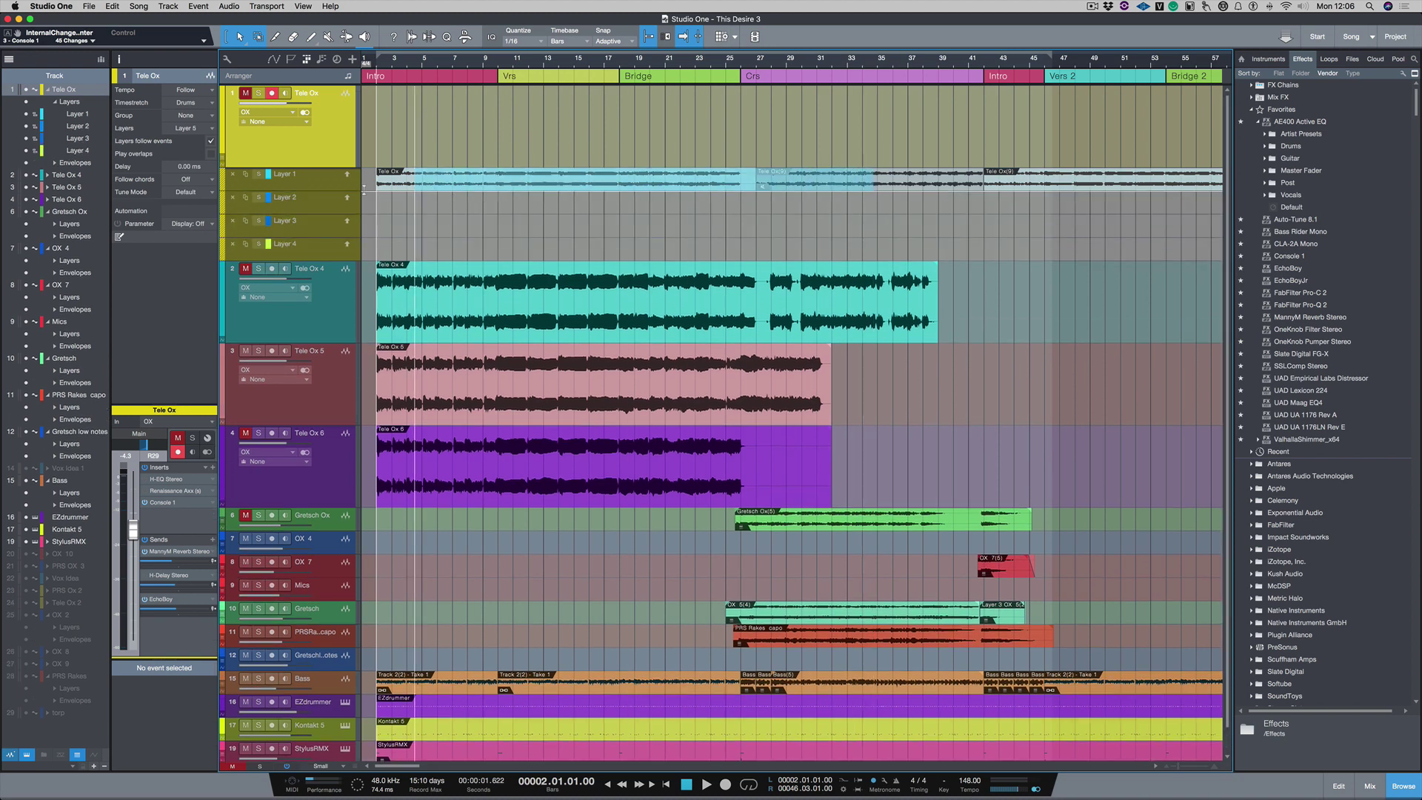
{"action": "left_click_drag", "start_coordinate": [875, 178], "coordinate": [376, 178]}
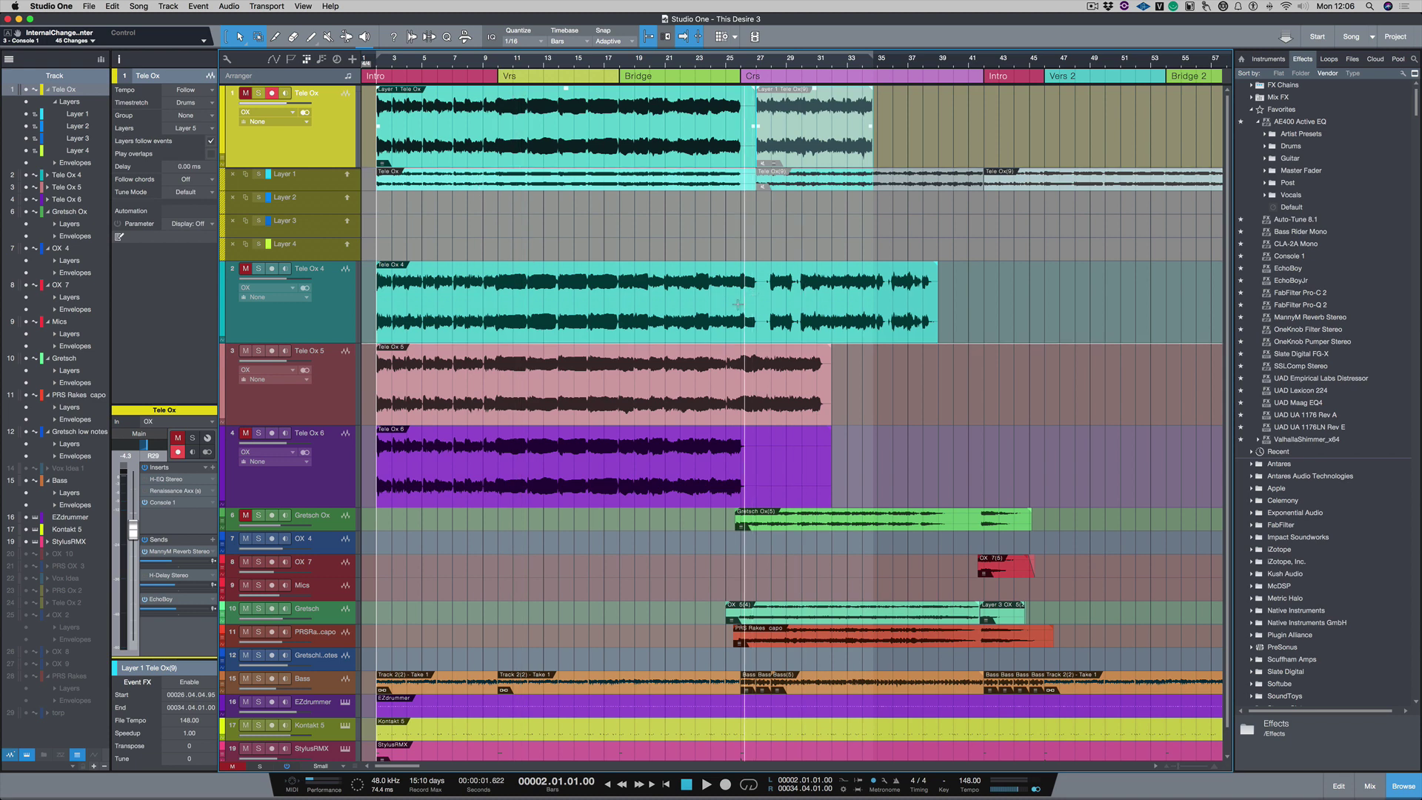
Move the Tele Ox 4, 5 and 6 takes into Layers 2, 3 and 4.
{"action": "mouse_move", "coordinate": [665, 330]}
{"action": "left_mouse_down"}
{"action": "mouse_move", "coordinate": [601, 237]}
{"action": "mouse_move", "coordinate": [610, 206]}
{"action": "mouse_move", "coordinate": [589, 205]}
{"action": "left_mouse_up"}
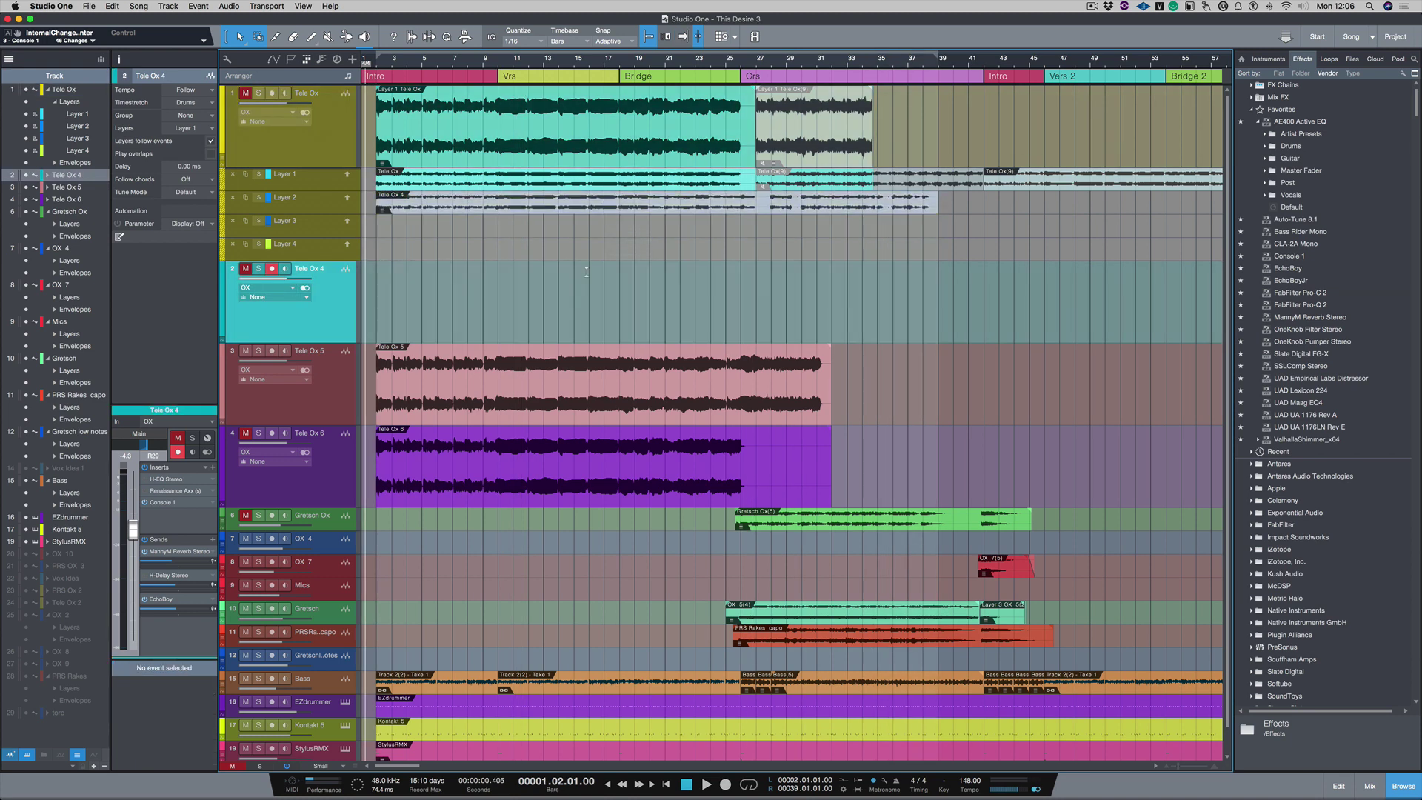
{"action": "left_click", "coordinate": [586, 420]}
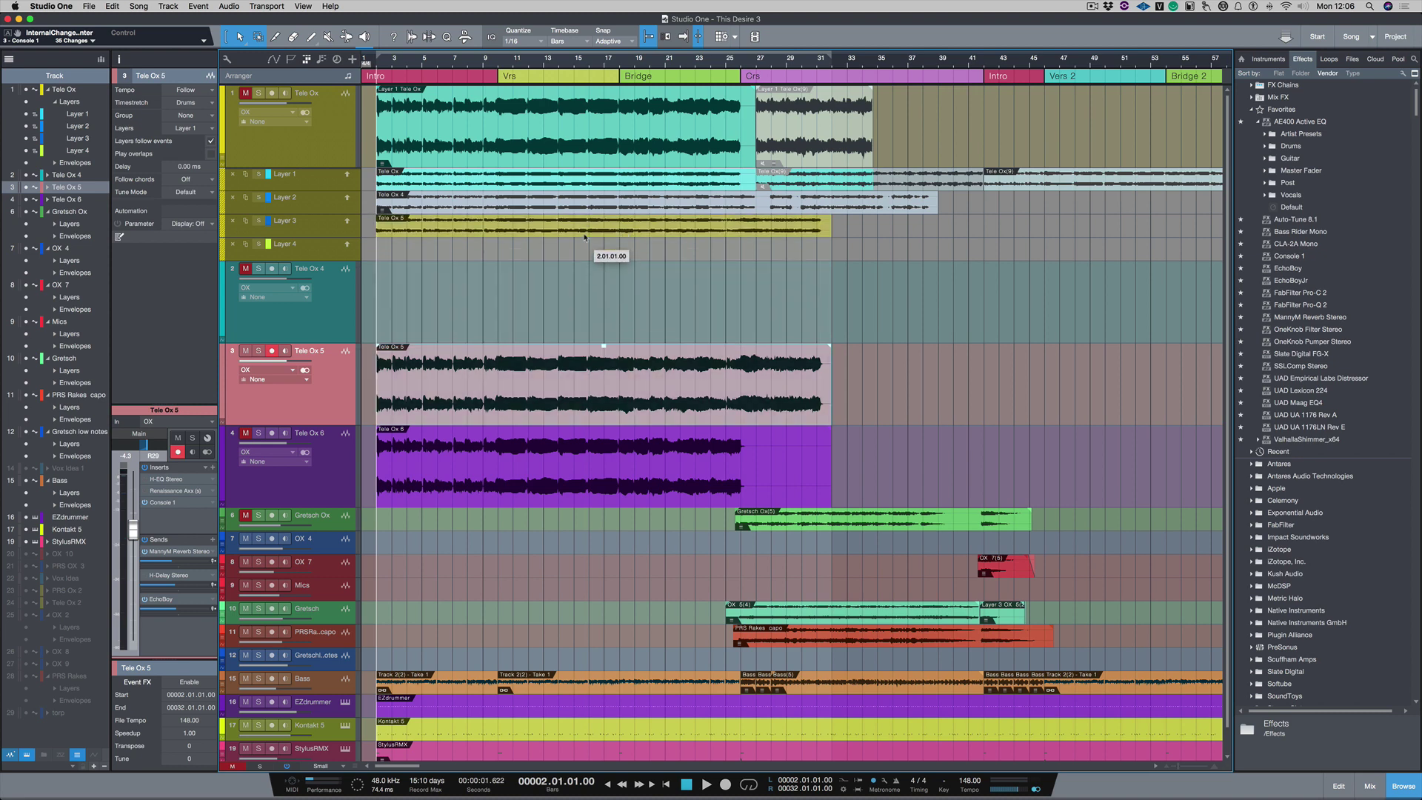
{"action": "left_click_drag", "start_coordinate": [585, 420], "coordinate": [600, 228]}
{"action": "left_click_drag", "start_coordinate": [556, 448], "coordinate": [551, 255]}
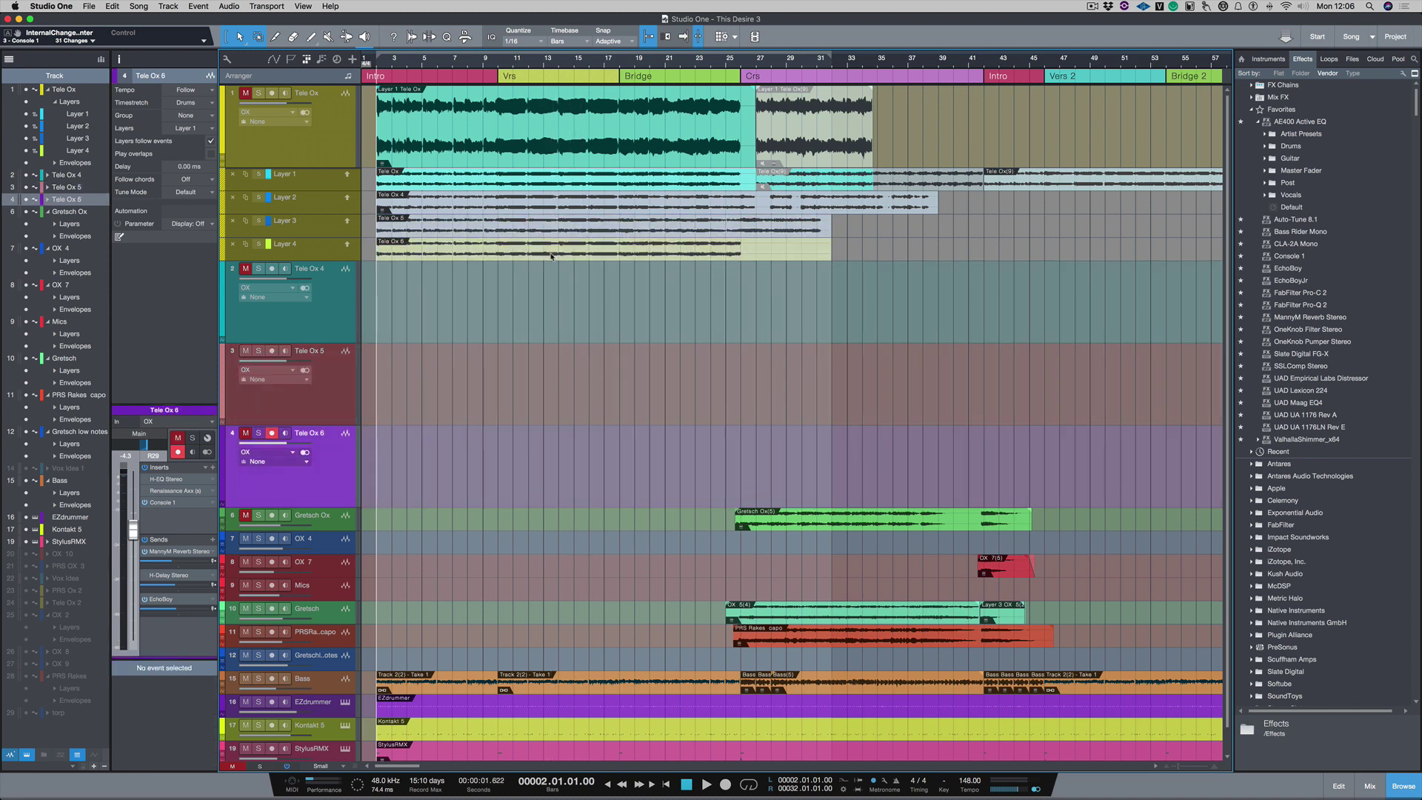
Collapse the Tele Ox layers, then select and remove the Tele Ox 4, 5 and 6 tracks.
{"action": "left_click", "coordinate": [332, 142]}
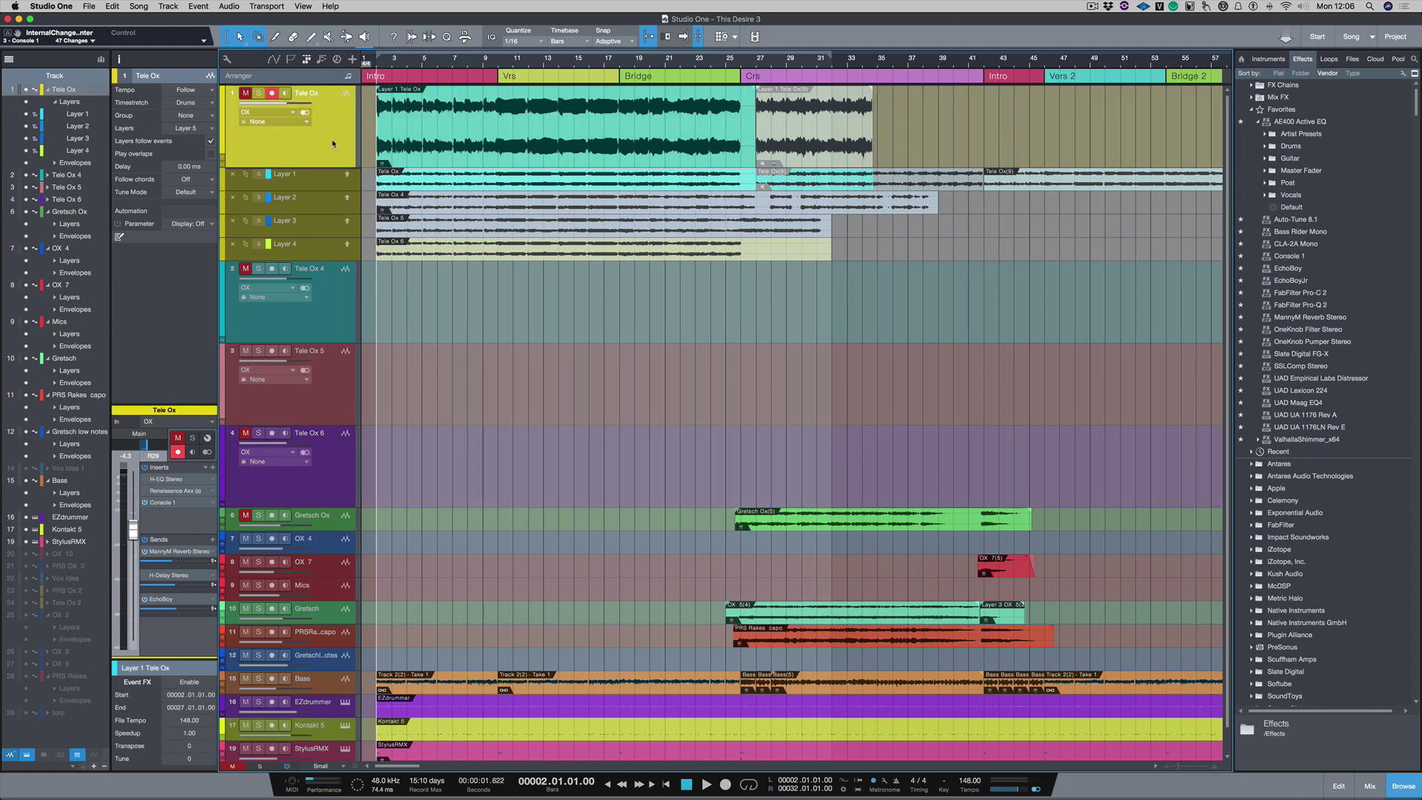
{"action": "key", "text": "alt+l"}
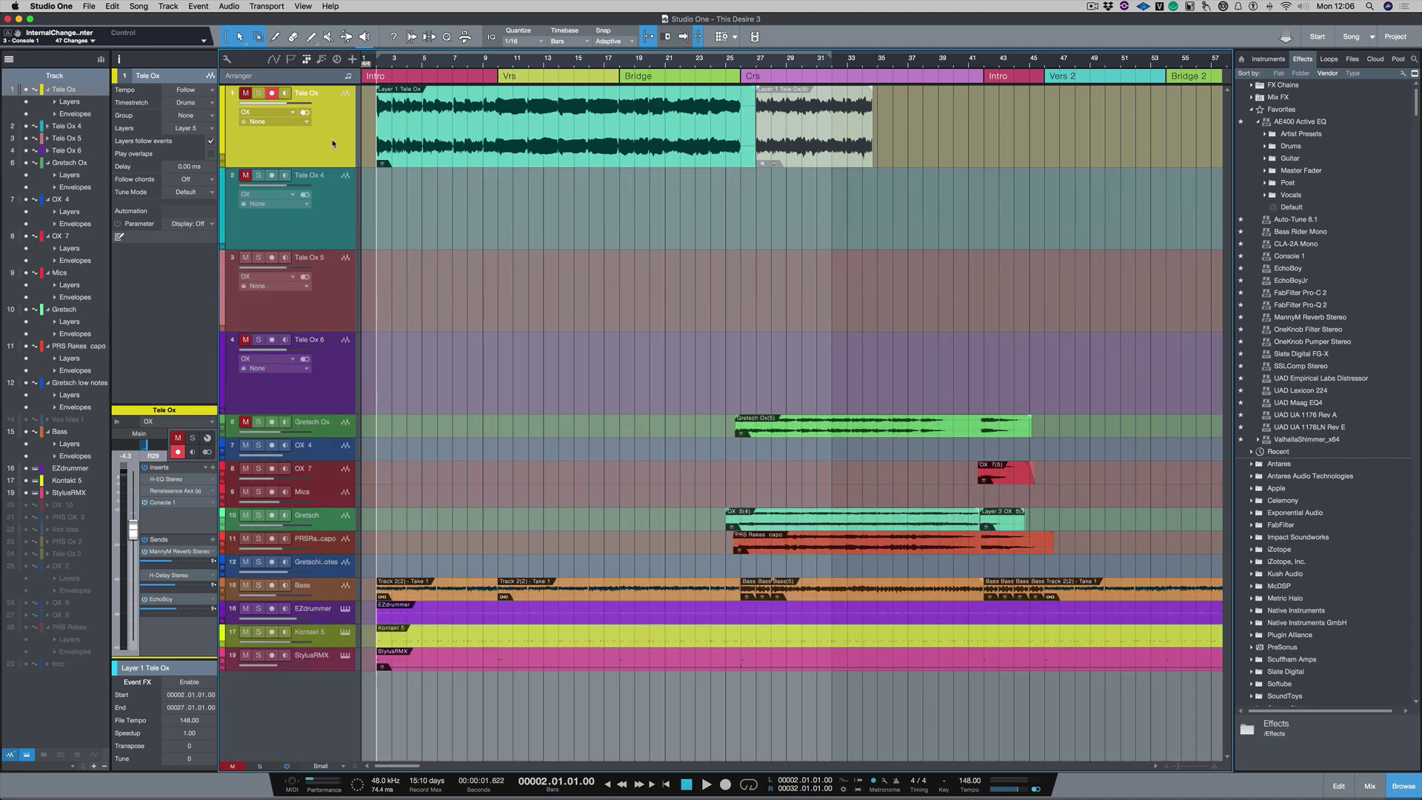
{"action": "key", "text": "Down"}
{"action": "left_click", "coordinate": [330, 395], "text": "shift"}
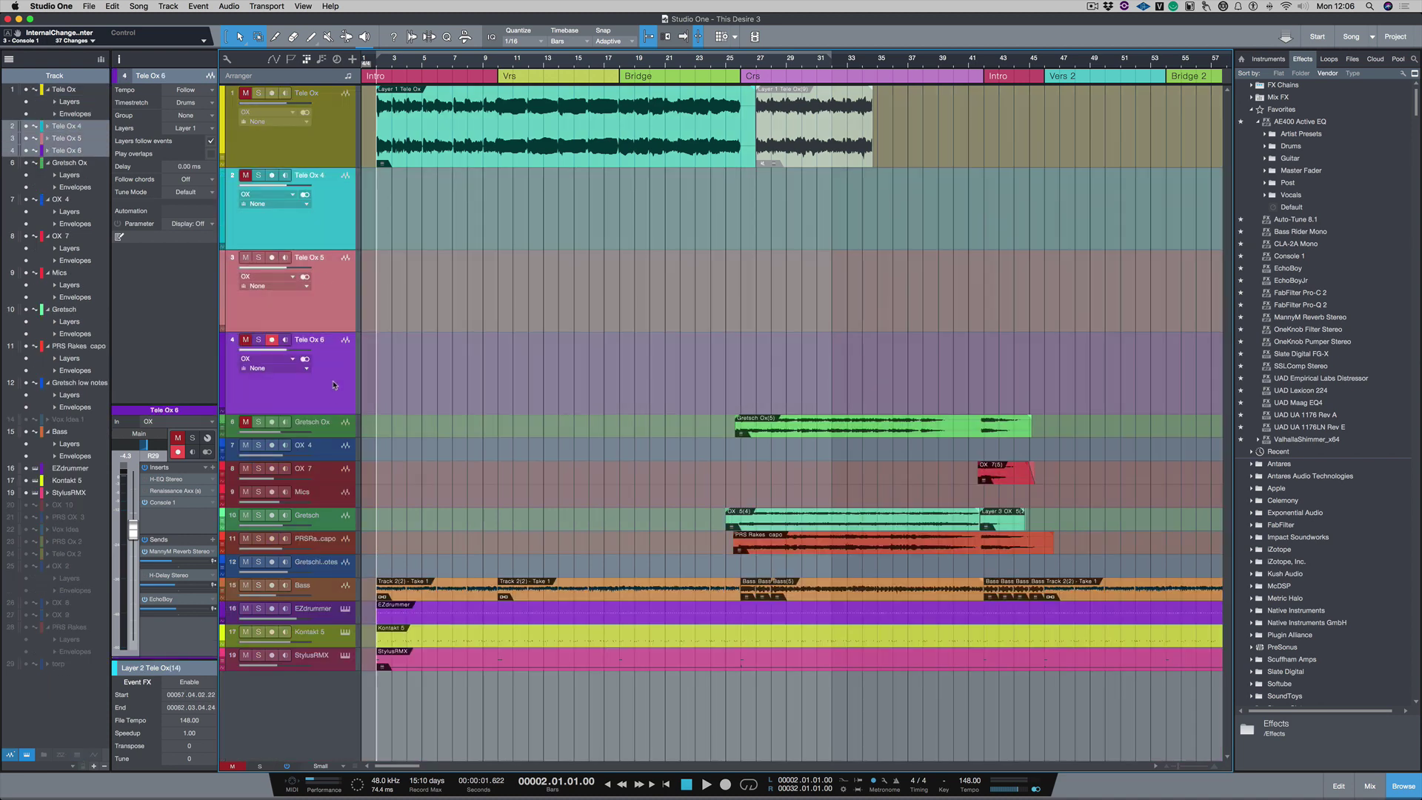
{"action": "right_click", "coordinate": [334, 240]}
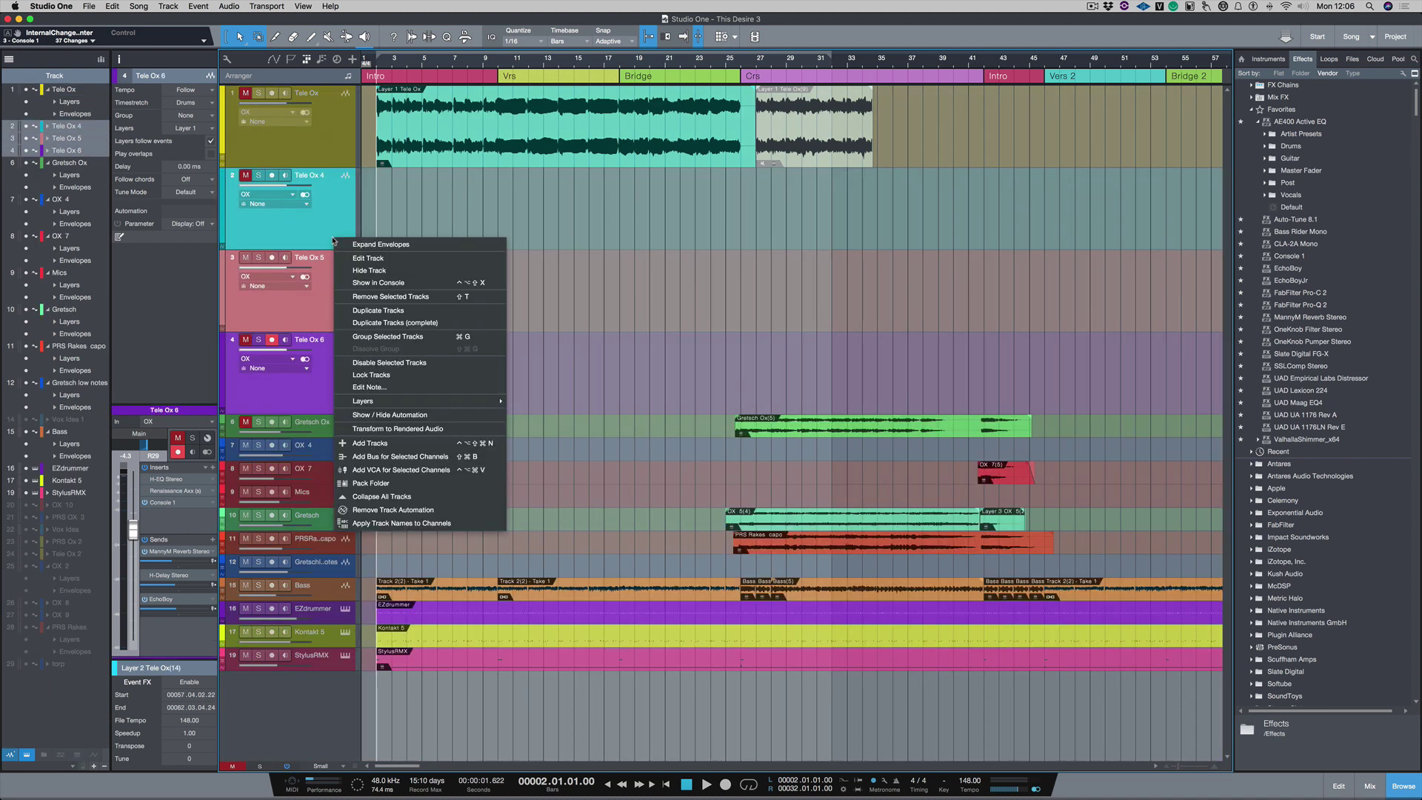
{"action": "left_click", "coordinate": [389, 296]}
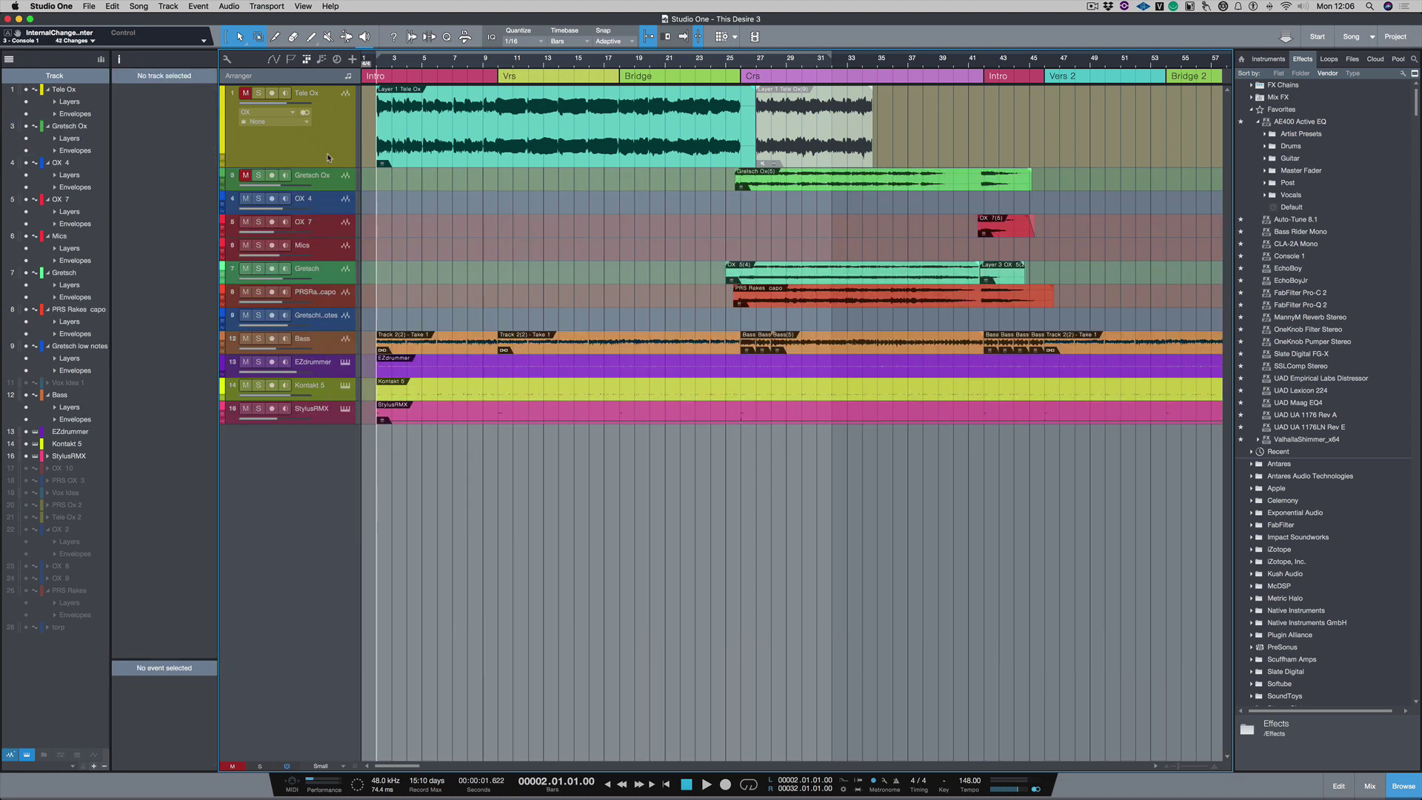
{"action": "left_click", "coordinate": [326, 149]}
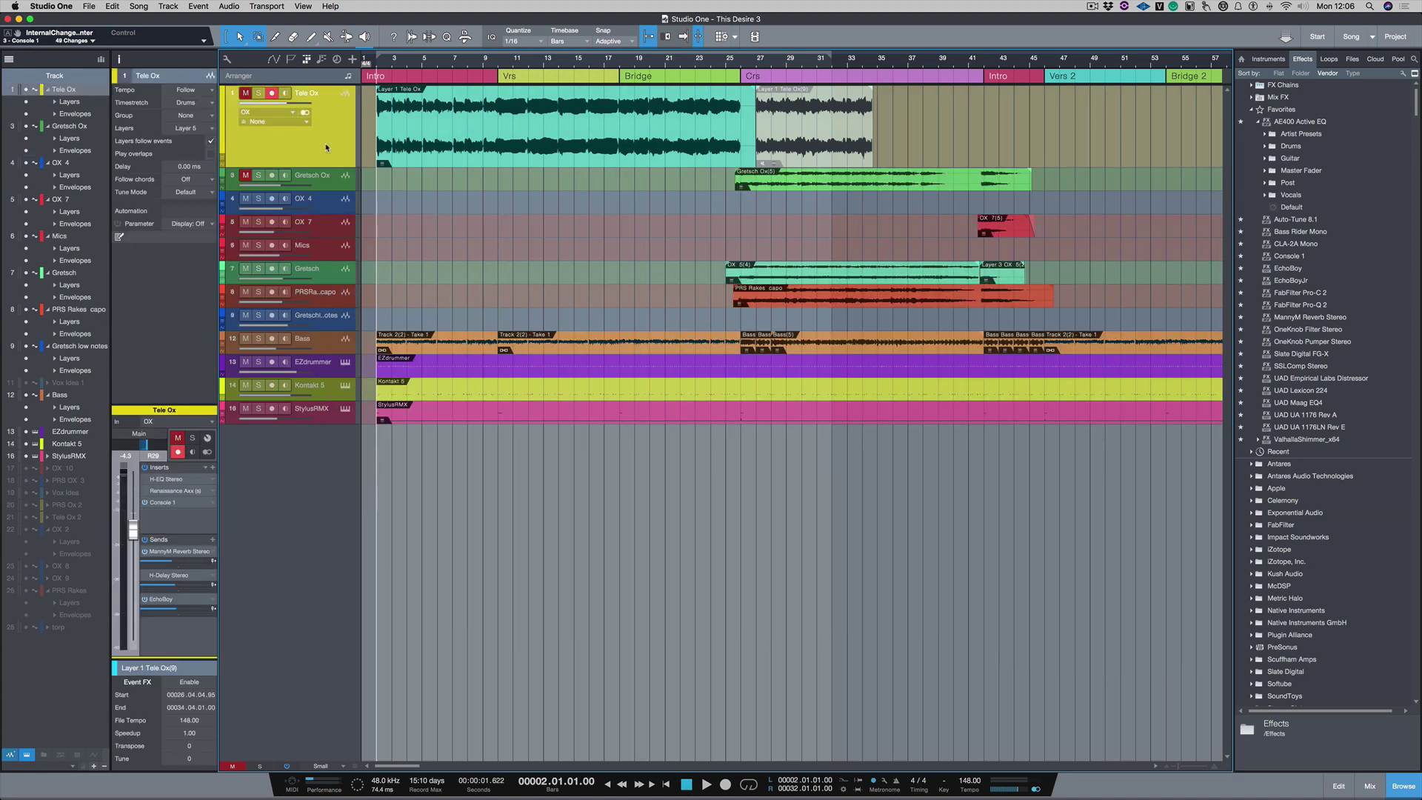
Expand the Tele Ox layers and solo Layers 1 through 4 in turn during playback.
{"action": "key", "text": "shift+l"}
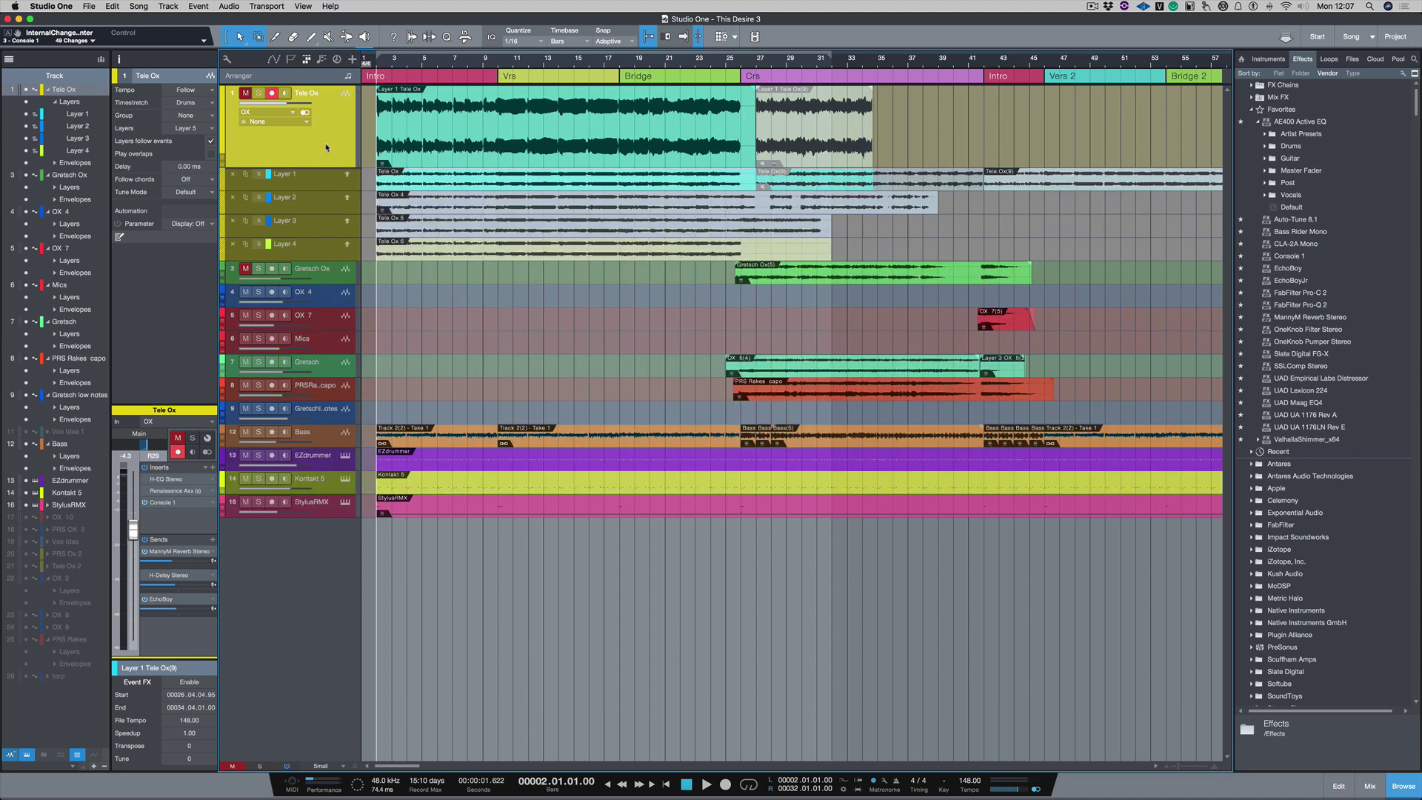
{"action": "key", "text": "Down"}
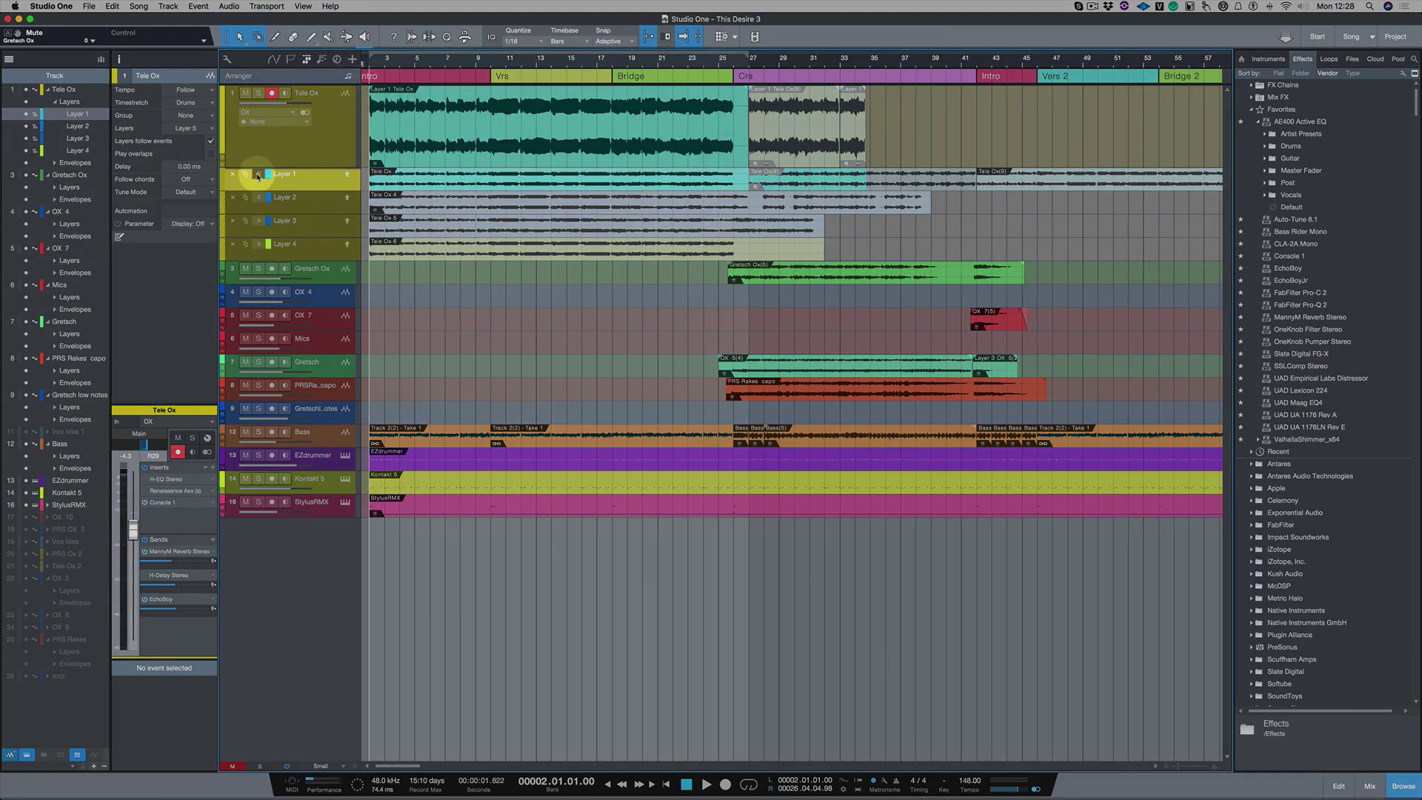
{"action": "left_click", "coordinate": [257, 175]}
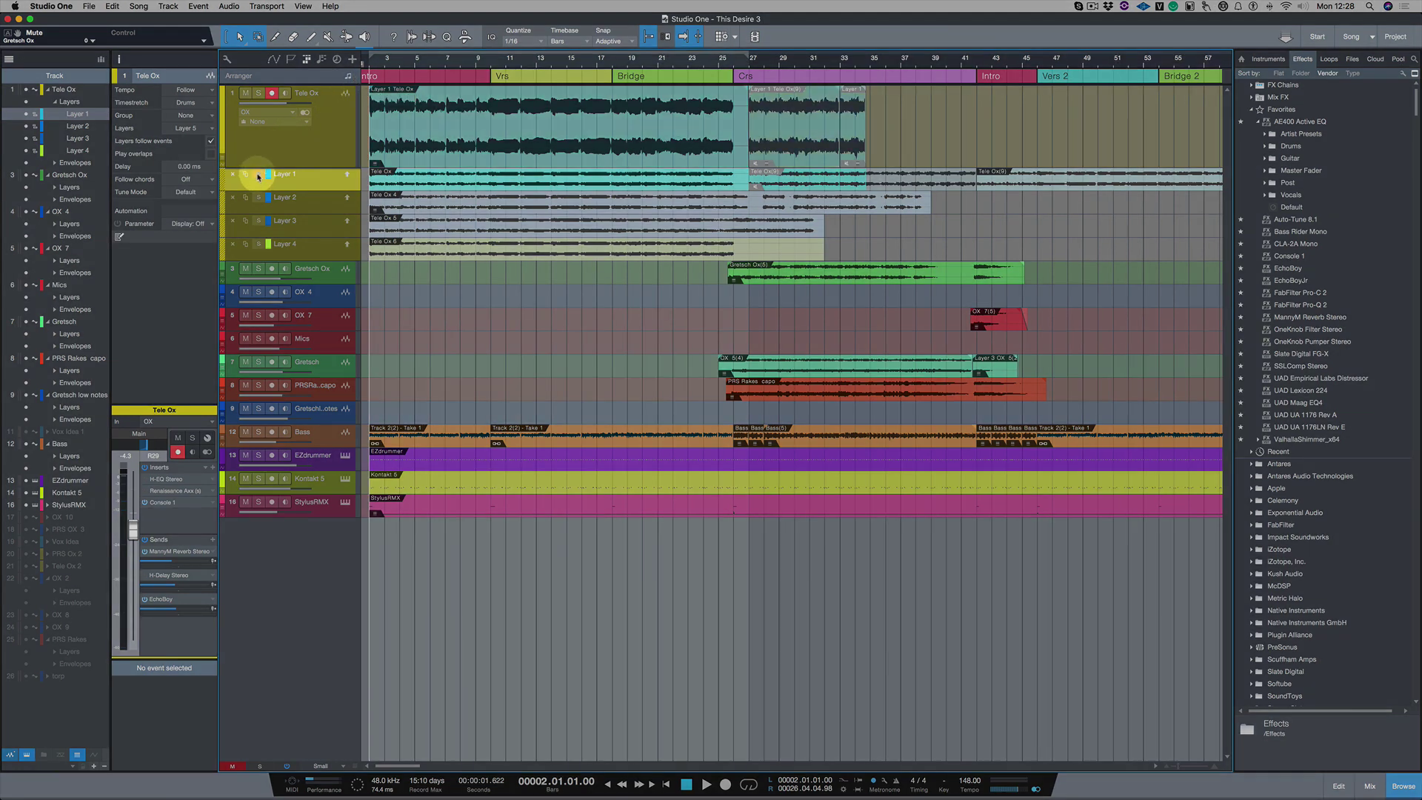
{"action": "key", "text": "space"}
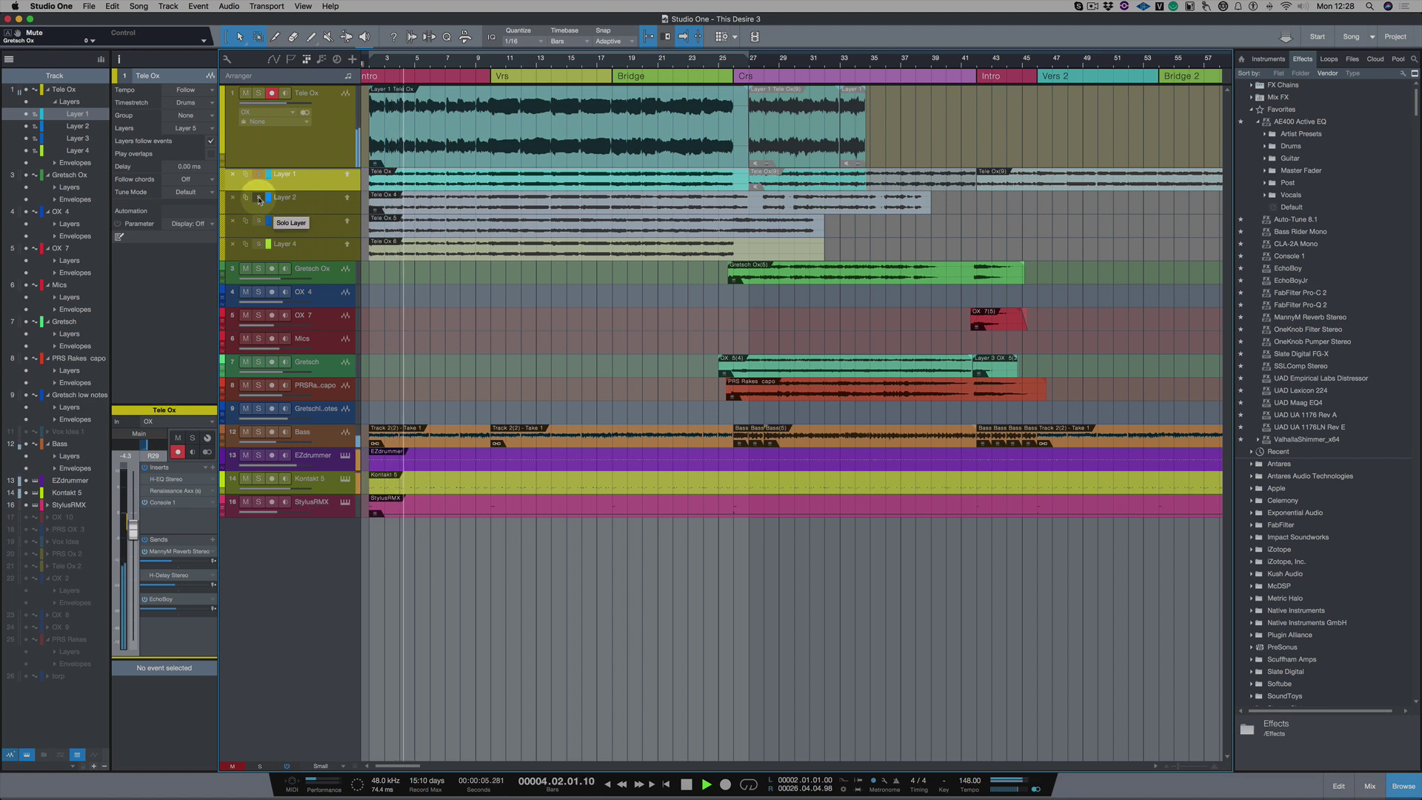
{"action": "left_click", "coordinate": [258, 197]}
{"action": "left_click", "coordinate": [258, 221]}
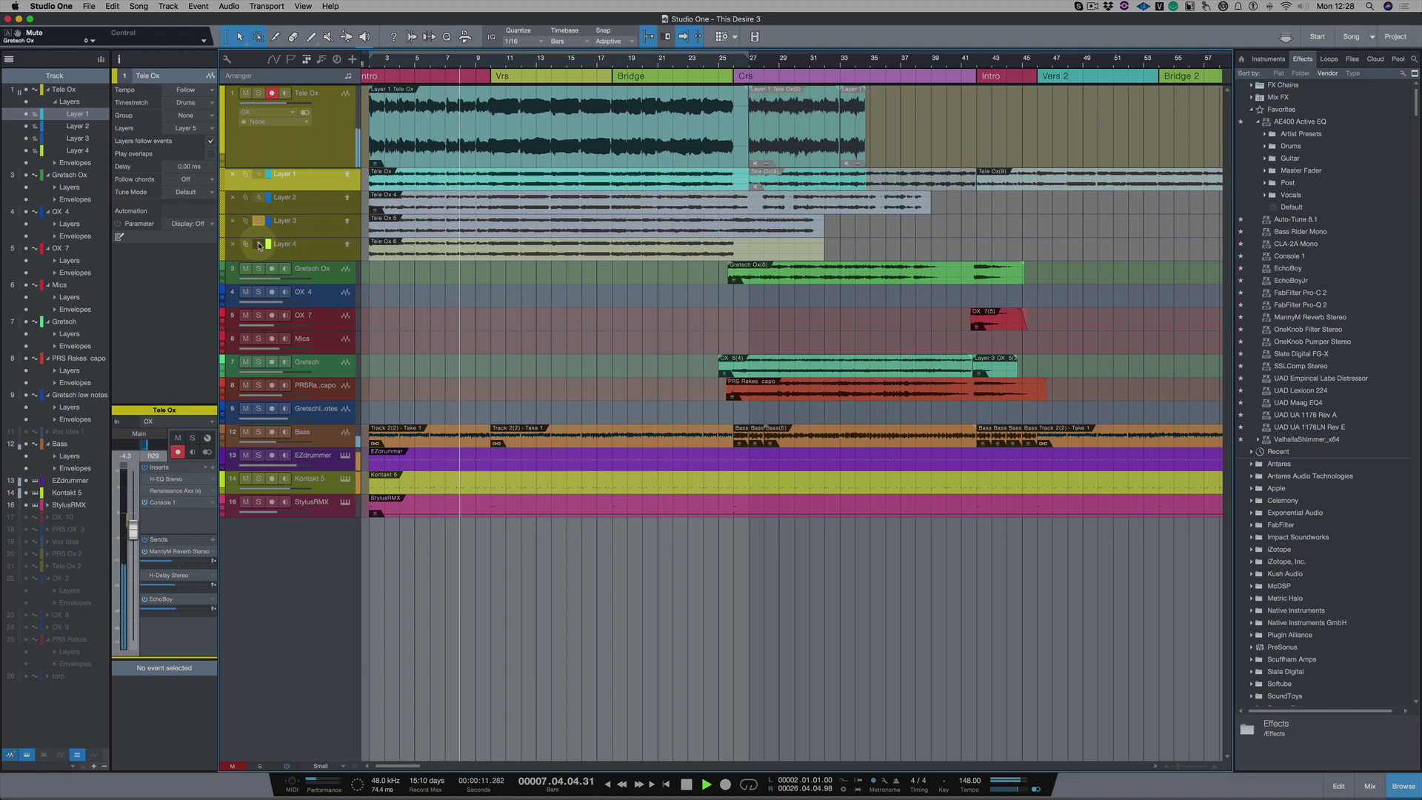
{"action": "left_click", "coordinate": [259, 244]}
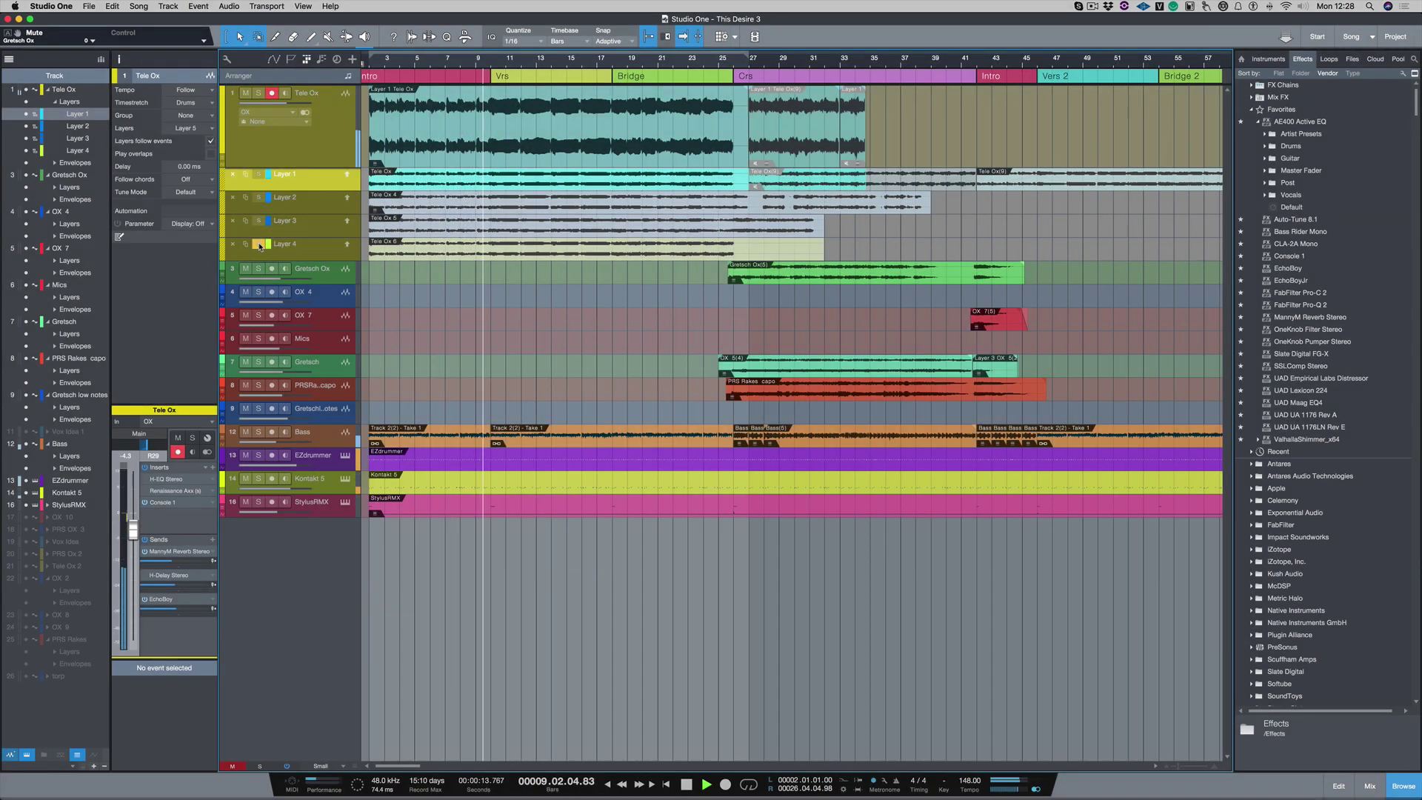
{"action": "left_click", "coordinate": [259, 244]}
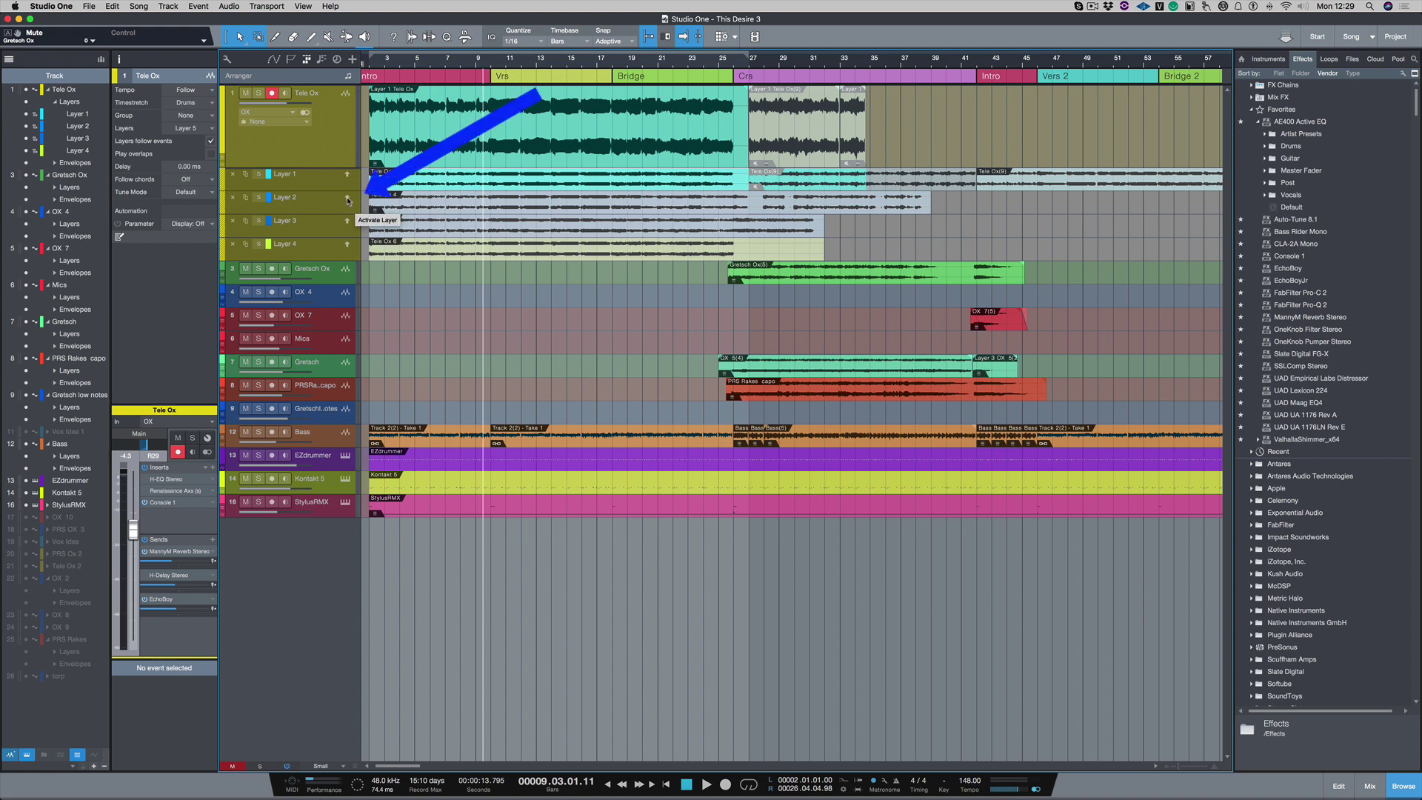
Try Layer 2 and Layer 3 as the active take, ending on Layer 2.
{"action": "left_click", "coordinate": [348, 197]}
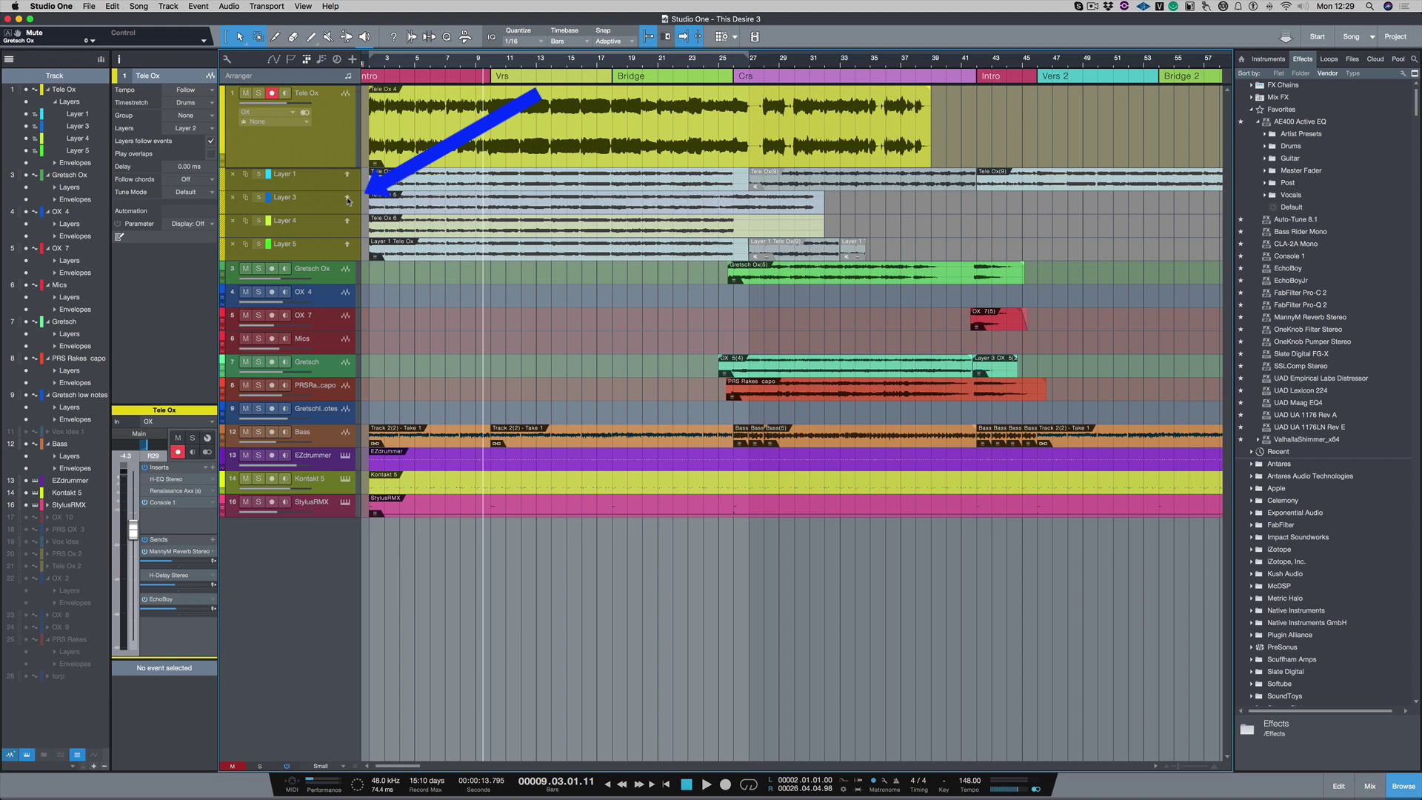
{"action": "left_click", "coordinate": [347, 198]}
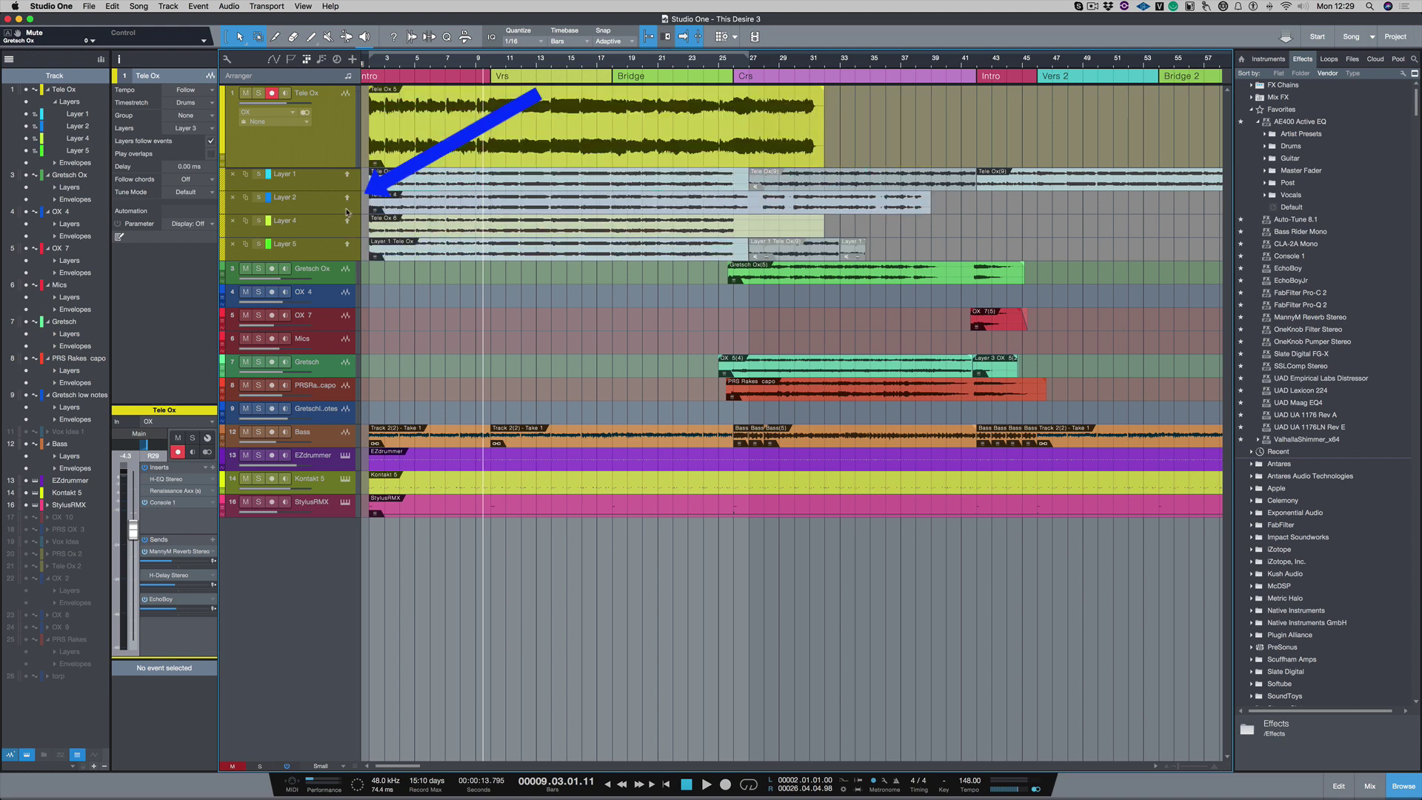
{"action": "left_click", "coordinate": [347, 197]}
Reactivate Layer 1 and comp opening sections from Layers 2, 3 and 4.
{"action": "left_click", "coordinate": [346, 174]}
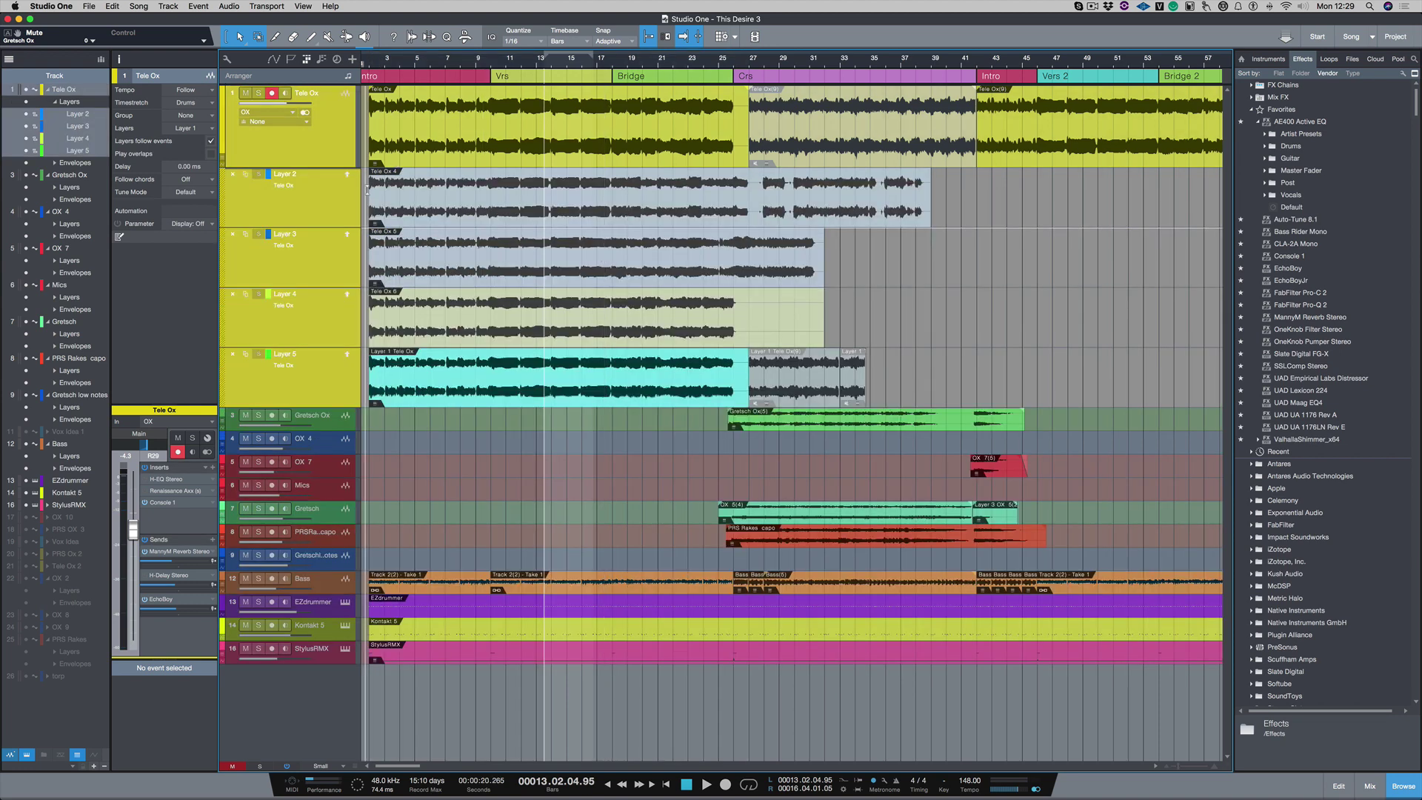
{"action": "left_click_drag", "start_coordinate": [369, 195], "coordinate": [432, 194]}
{"action": "left_click_drag", "start_coordinate": [427, 246], "coordinate": [466, 247]}
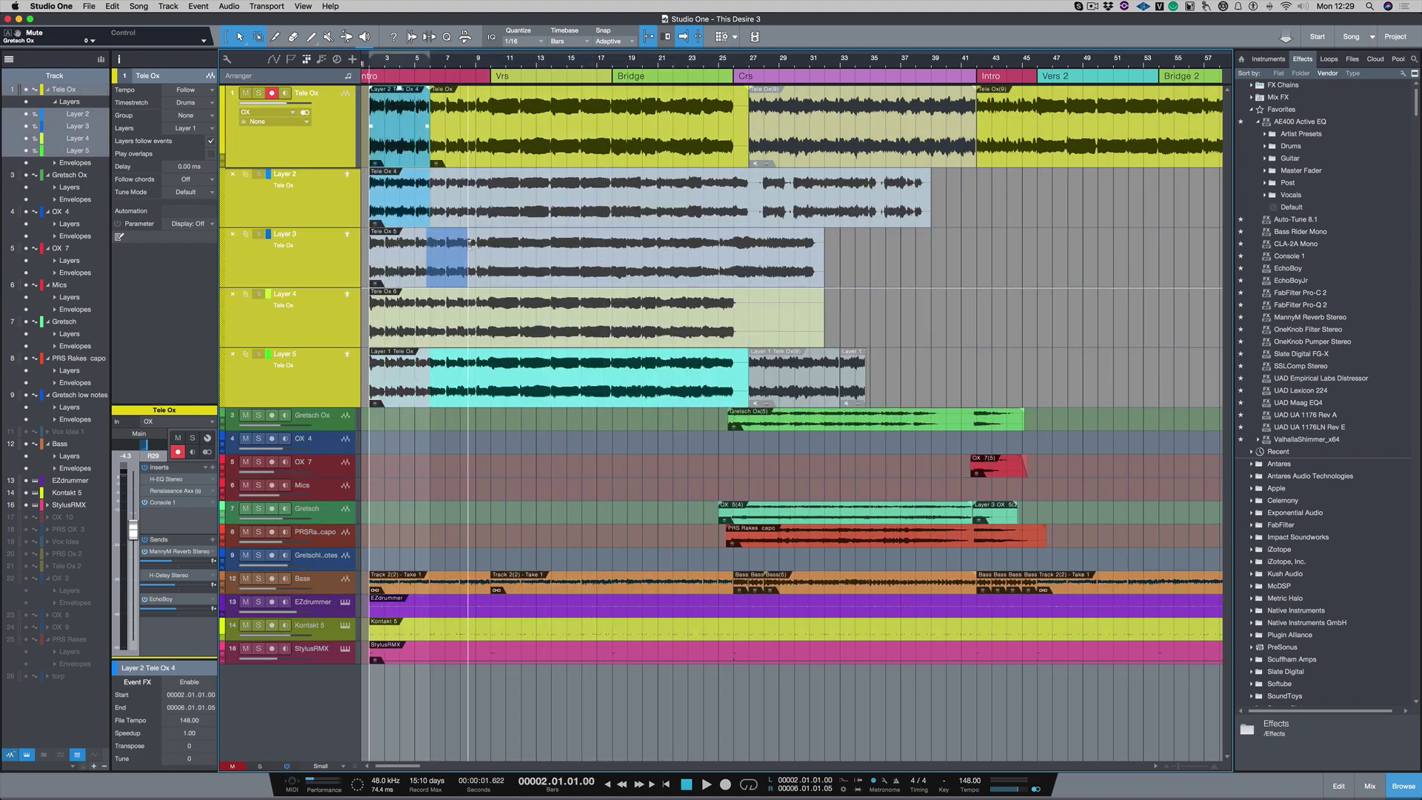
{"action": "left_click_drag", "start_coordinate": [468, 314], "coordinate": [505, 313]}
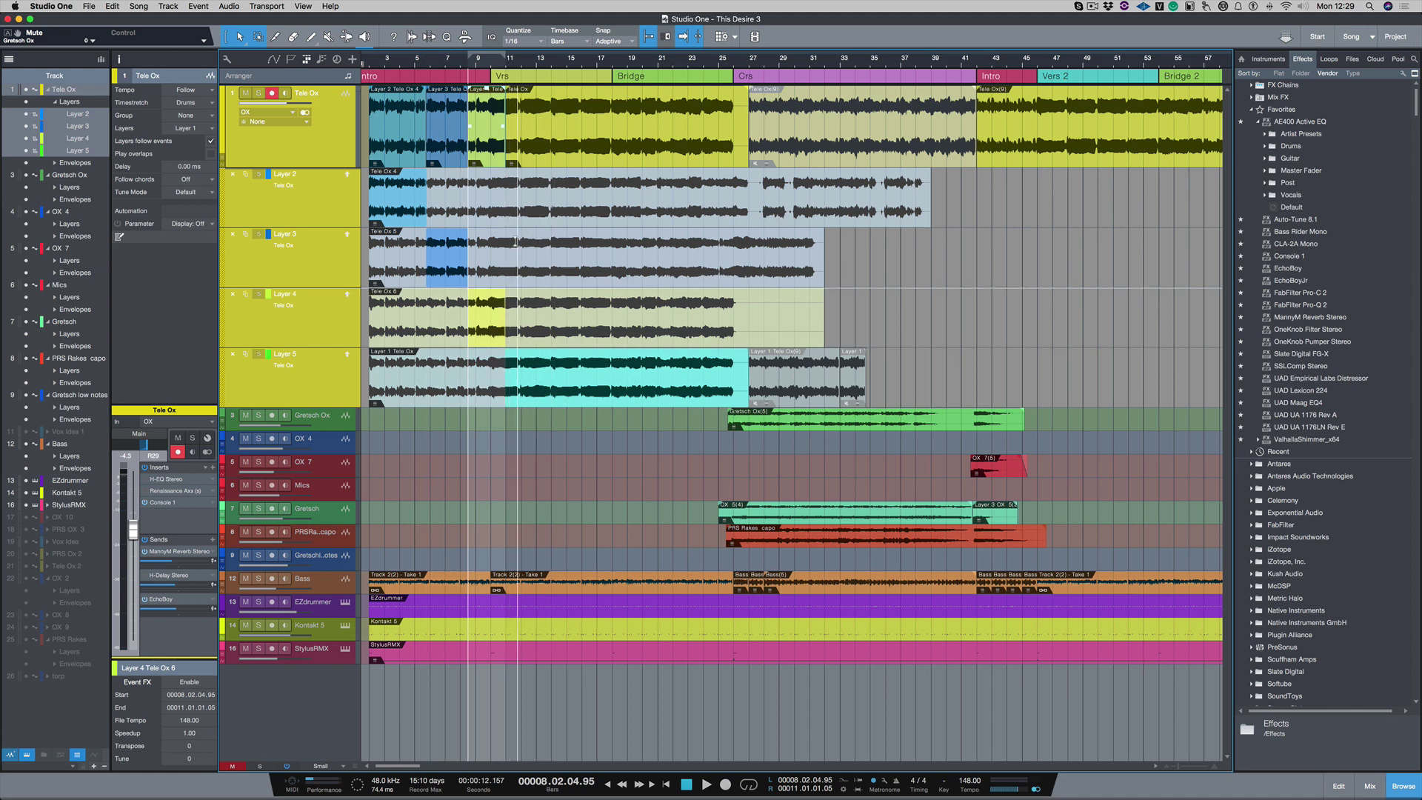
{"action": "left_click_drag", "start_coordinate": [509, 255], "coordinate": [548, 256]}
Comp later sections from Layers 5, 2 and 3, then play the comp from the top.
{"action": "left_click_drag", "start_coordinate": [547, 373], "coordinate": [585, 373]}
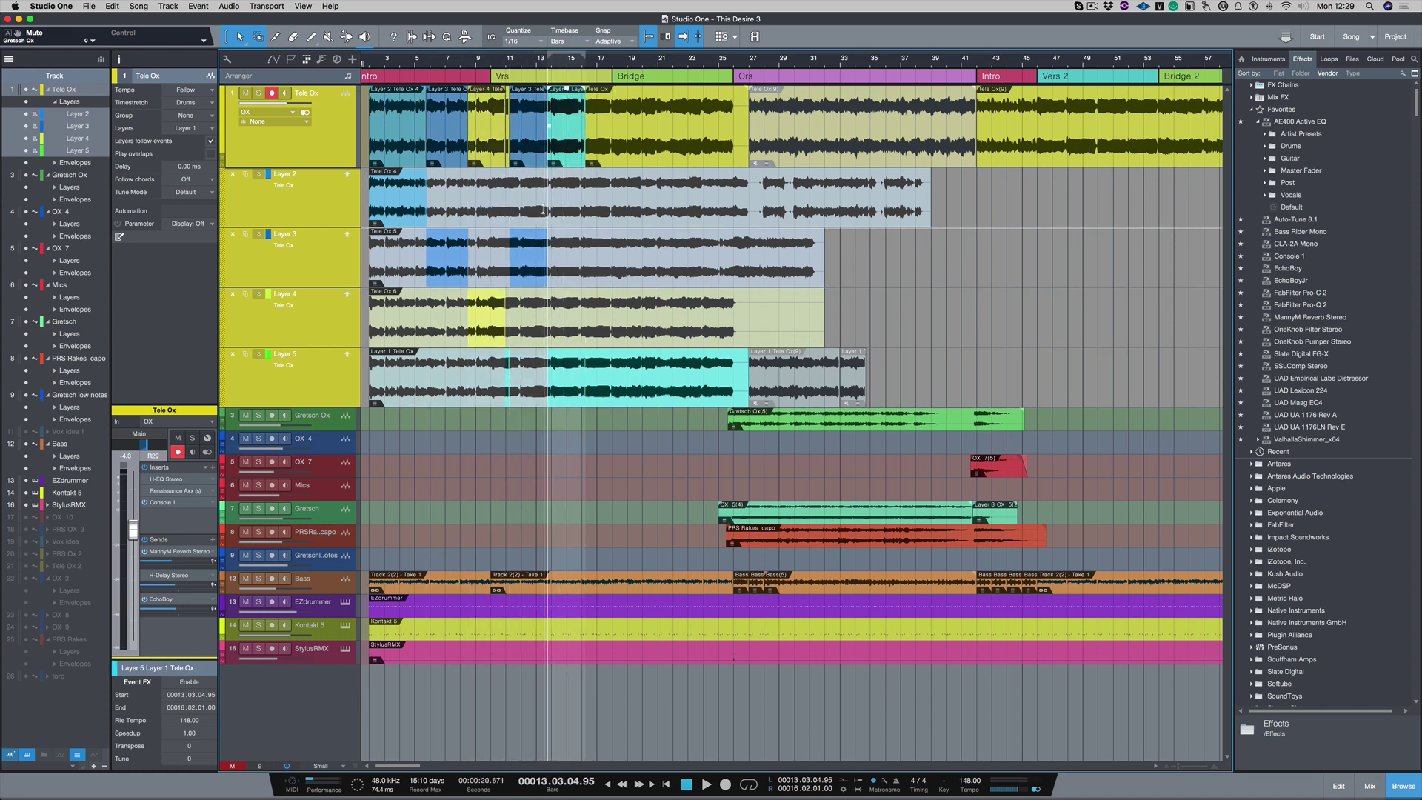
{"action": "left_click_drag", "start_coordinate": [585, 195], "coordinate": [618, 195]}
{"action": "left_click_drag", "start_coordinate": [618, 268], "coordinate": [582, 270]}
{"action": "left_click", "coordinate": [366, 63]}
{"action": "key", "text": "space"}
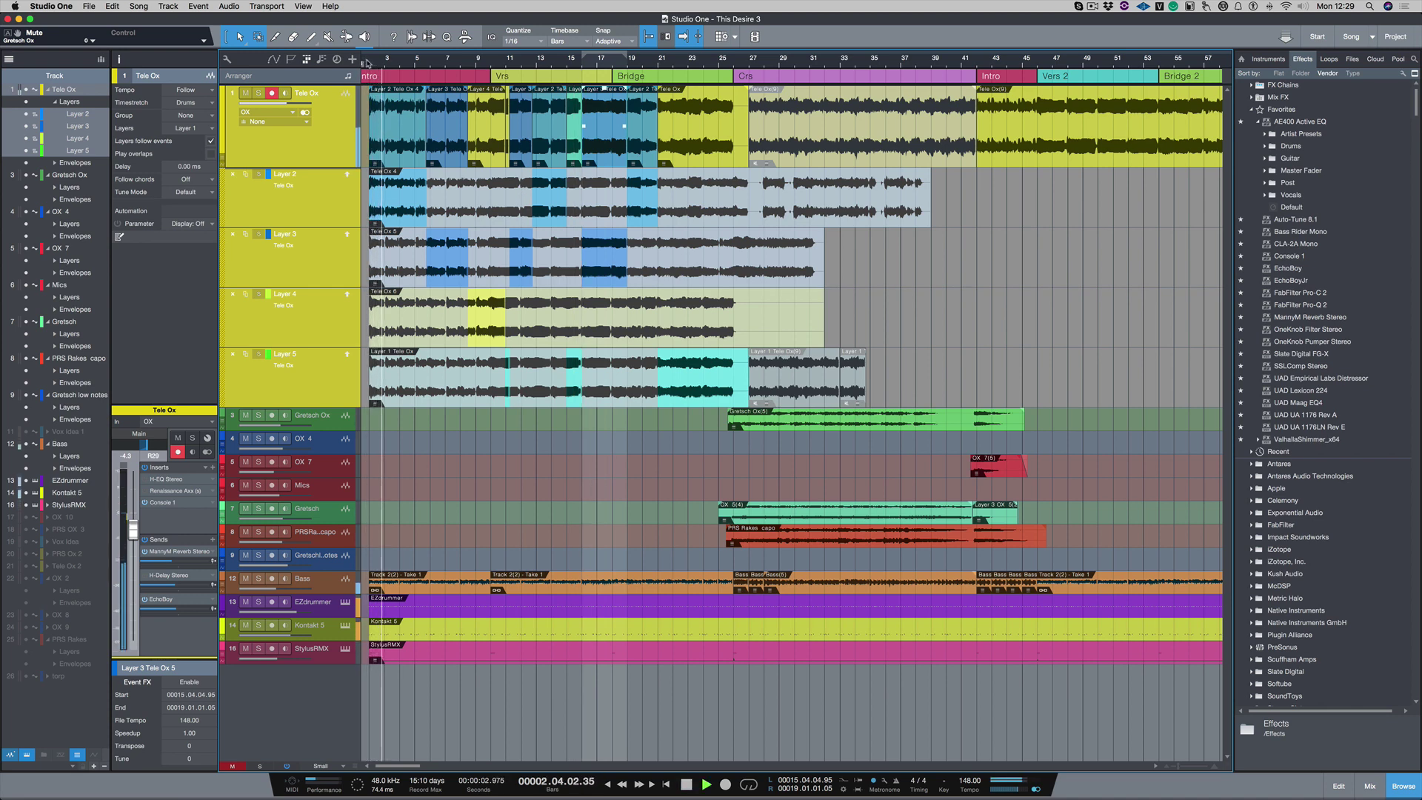